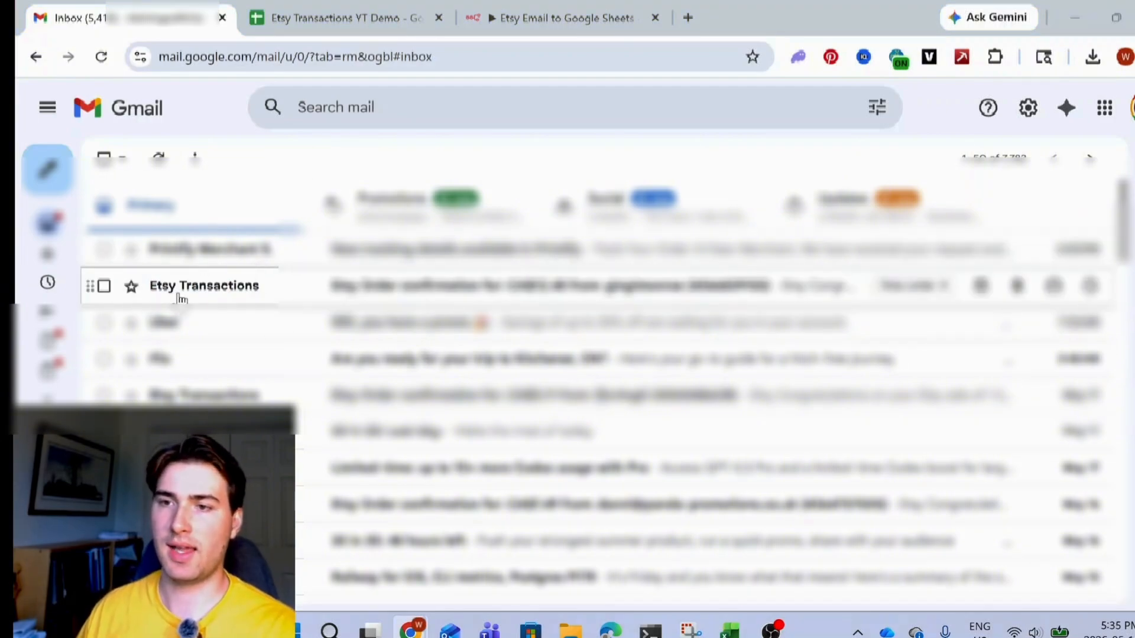
Open the newest Etsy Transactions order email, examine its subject, order details and buyer information, and return to the inbox.
{"action": "left_click", "coordinate": [573, 290]}
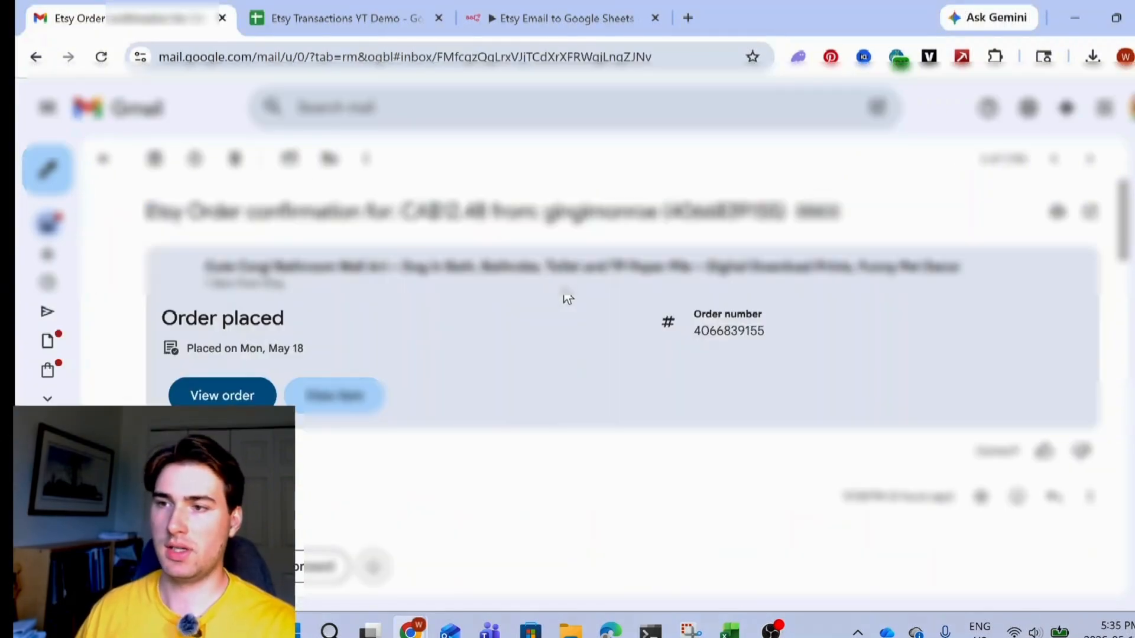
{"action": "left_click_drag", "start_coordinate": [204, 211], "coordinate": [686, 211]}
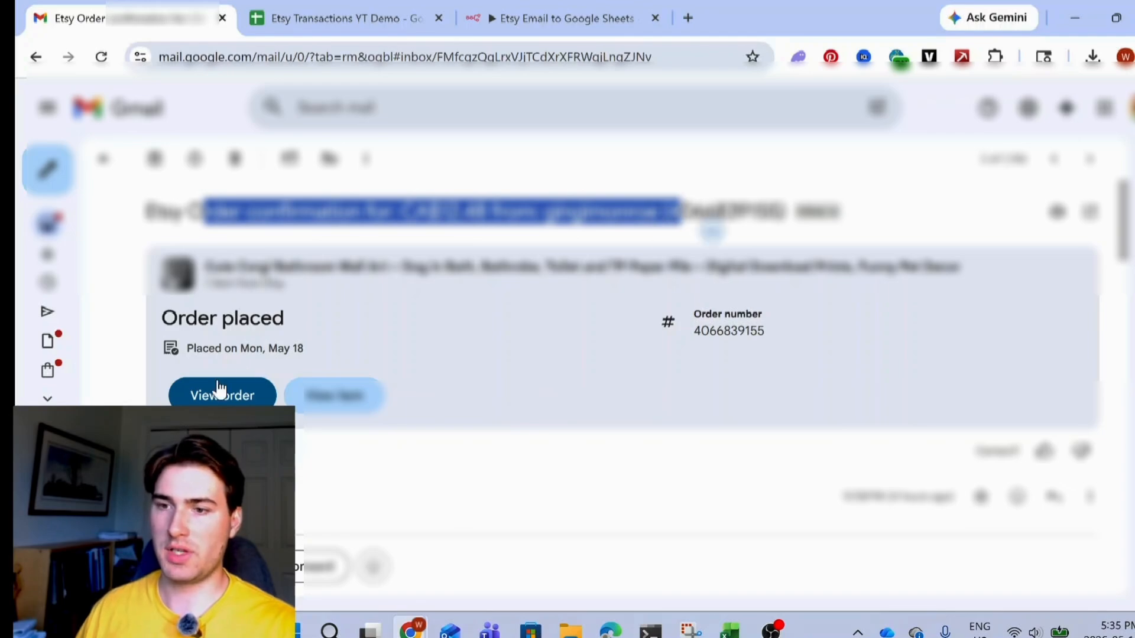
{"action": "scroll", "coordinate": [218, 388], "scroll_direction": "down", "scroll_amount": 1}
{"action": "scroll", "coordinate": [567, 277], "scroll_direction": "up", "scroll_amount": 1}
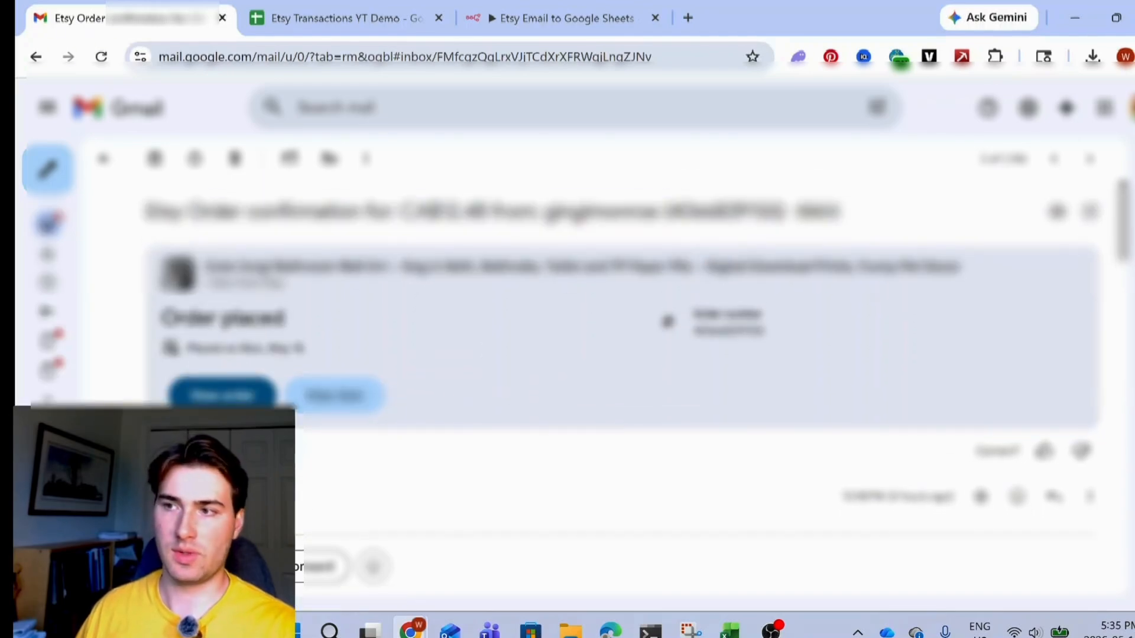
{"action": "double_click", "coordinate": [603, 208]}
{"action": "scroll", "coordinate": [392, 270], "scroll_direction": "down", "scroll_amount": 4}
{"action": "scroll", "coordinate": [315, 365], "scroll_direction": "down", "scroll_amount": 9}
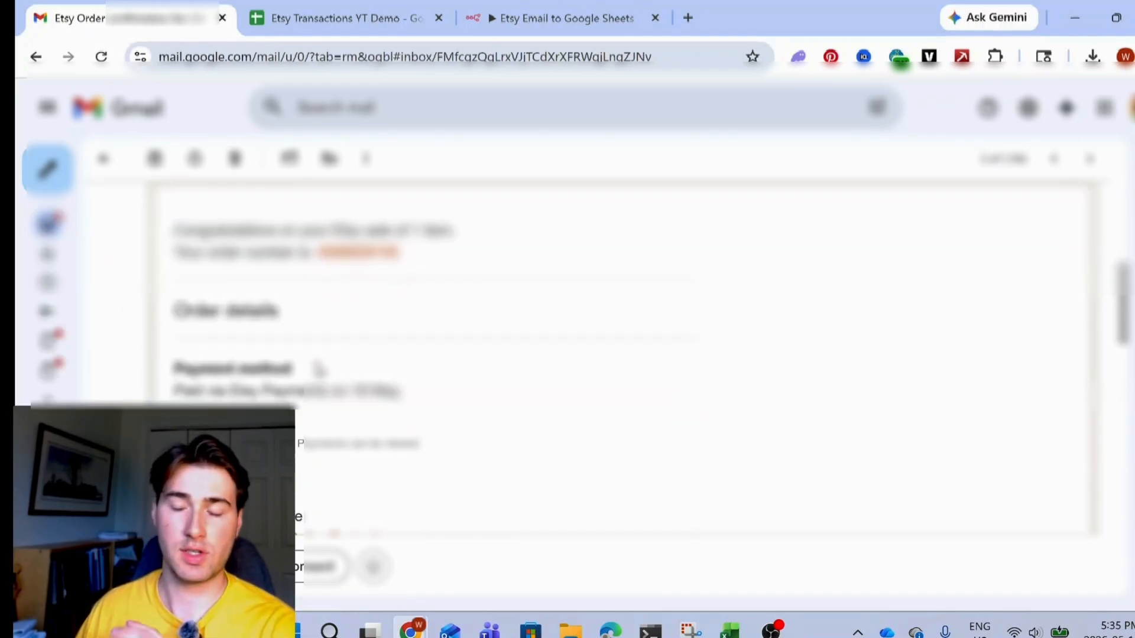
{"action": "scroll", "coordinate": [315, 364], "scroll_direction": "down", "scroll_amount": 8}
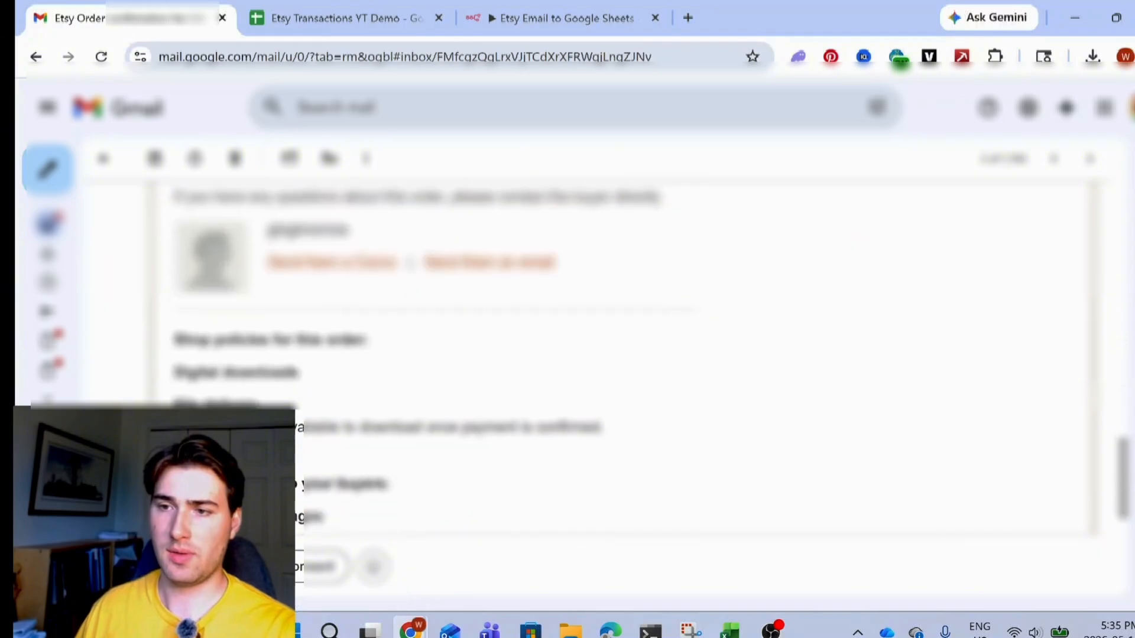
{"action": "scroll", "coordinate": [447, 367], "scroll_direction": "up", "scroll_amount": 2}
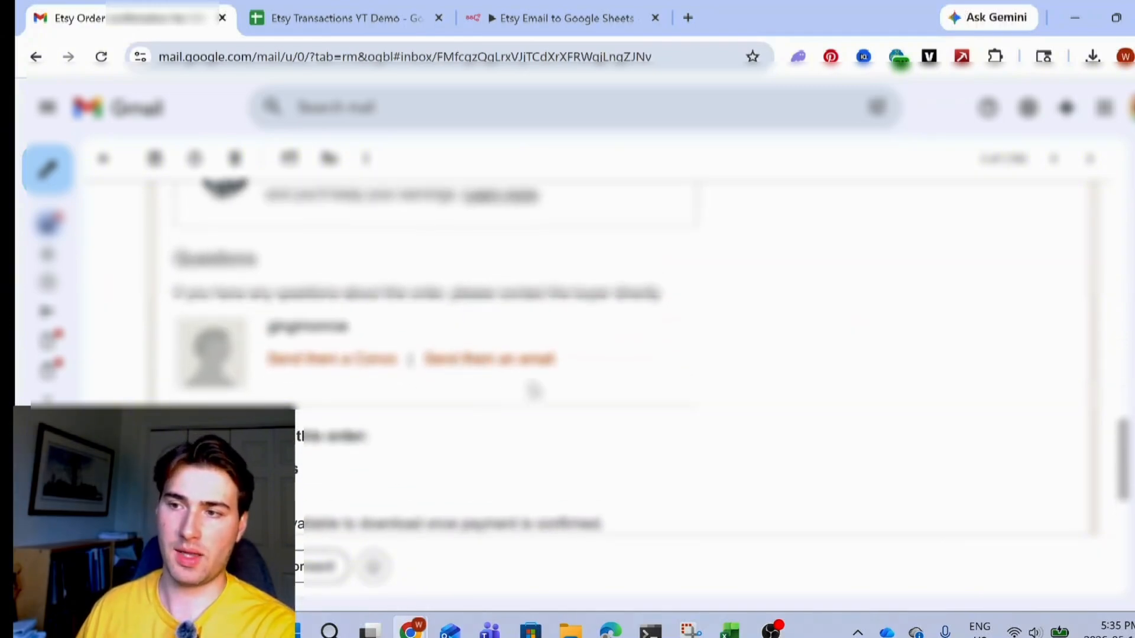
{"action": "scroll", "coordinate": [393, 425], "scroll_direction": "down", "scroll_amount": 8}
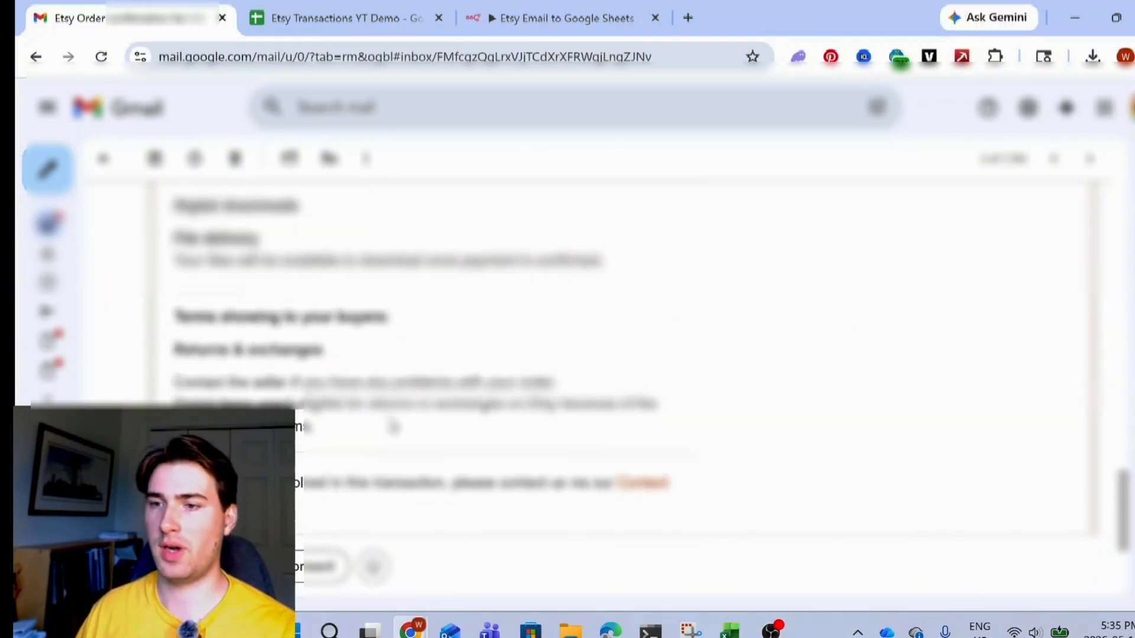
{"action": "scroll", "coordinate": [311, 337], "scroll_direction": "up", "scroll_amount": 15}
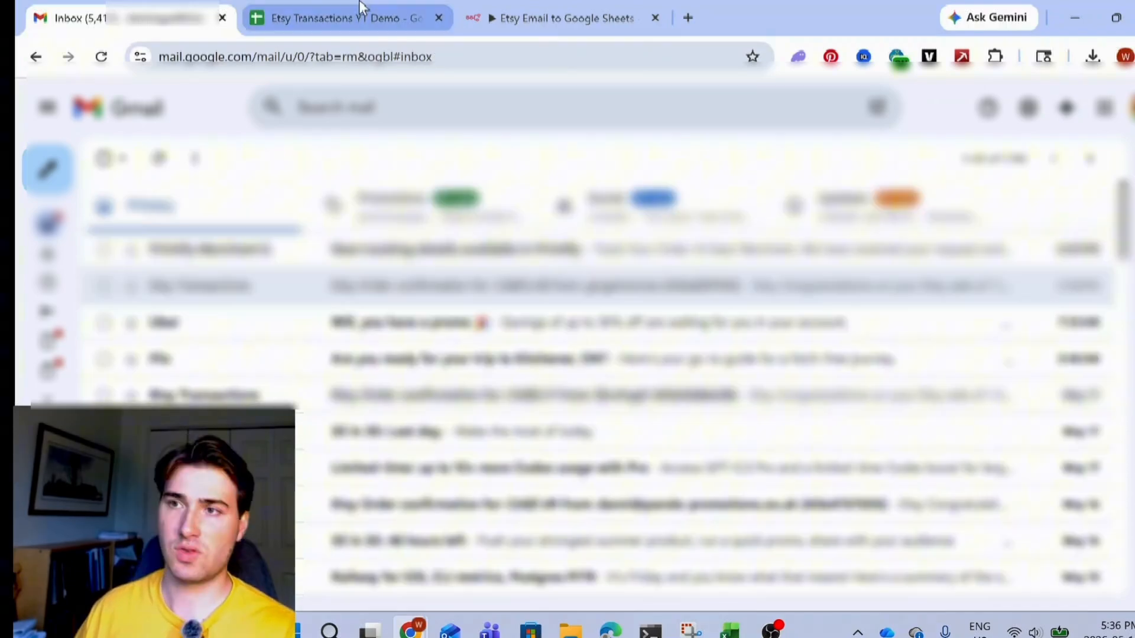
Switch to the Etsy Transactions YT Demo spreadsheet and examine the Date and Name columns of the first orders.
{"action": "left_click", "coordinate": [362, 15]}
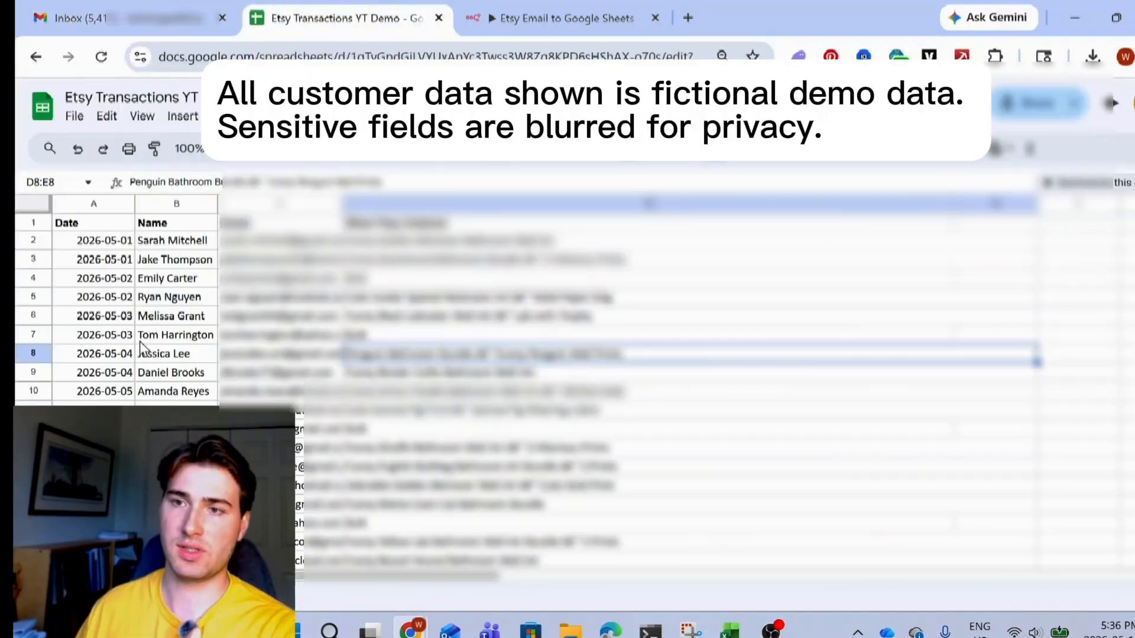
{"action": "scroll", "coordinate": [266, 307], "scroll_direction": "down", "scroll_amount": 1}
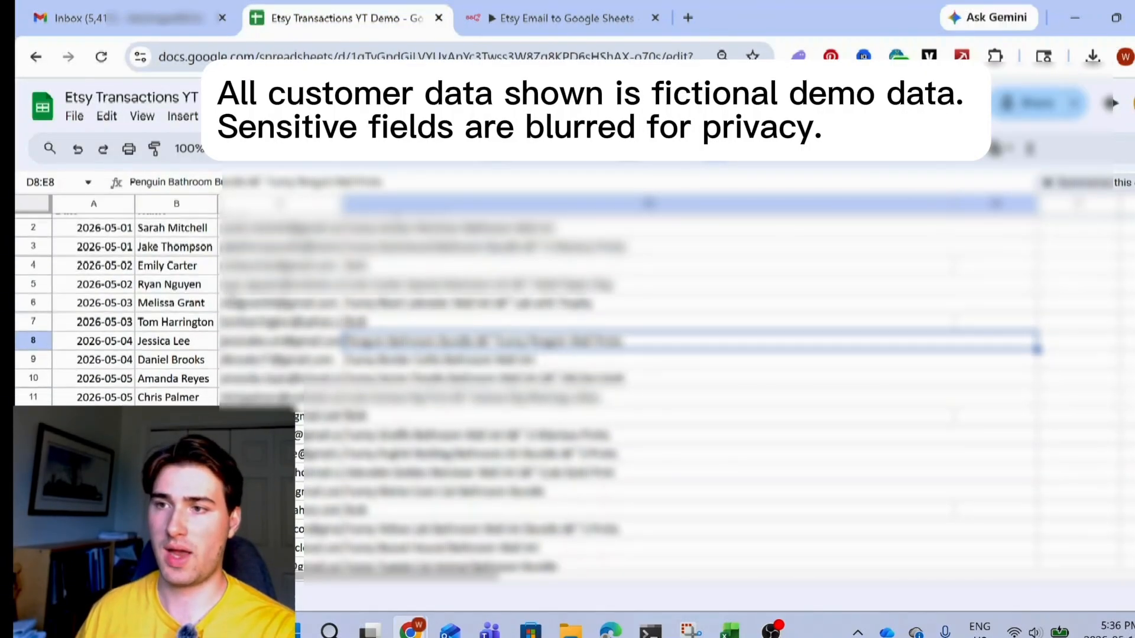
{"action": "scroll", "coordinate": [234, 303], "scroll_direction": "up", "scroll_amount": 1}
{"action": "left_click", "coordinate": [110, 247]}
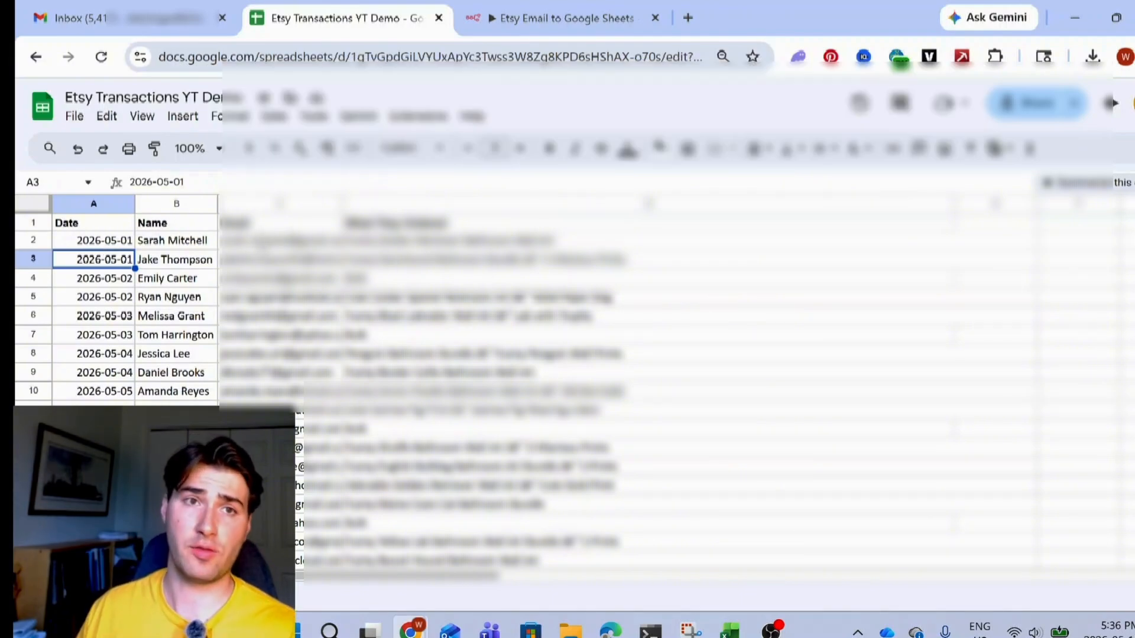
{"action": "left_click", "coordinate": [176, 335]}
{"action": "scroll", "coordinate": [141, 295], "scroll_direction": "down", "scroll_amount": 1}
{"action": "scroll", "coordinate": [142, 295], "scroll_direction": "up", "scroll_amount": 1}
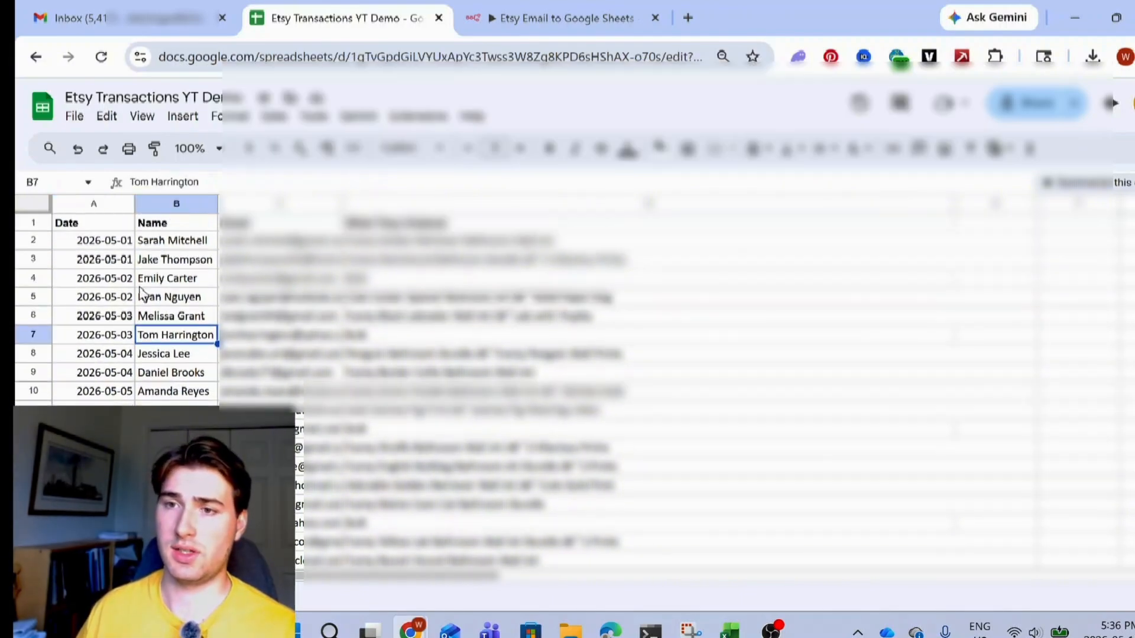
Review the order rows through the end of the sheet, selecting row 44, and return to the header row.
{"action": "scroll", "coordinate": [139, 286], "scroll_direction": "down", "scroll_amount": 1}
{"action": "scroll", "coordinate": [139, 285], "scroll_direction": "down", "scroll_amount": 4}
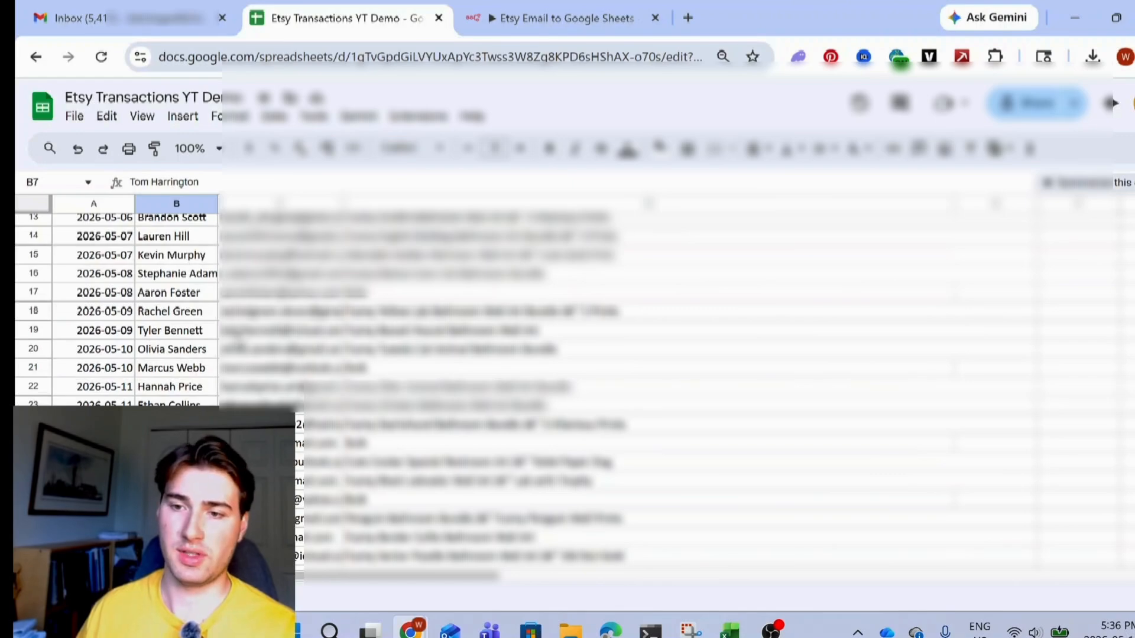
{"action": "scroll", "coordinate": [176, 395], "scroll_direction": "down", "scroll_amount": 6}
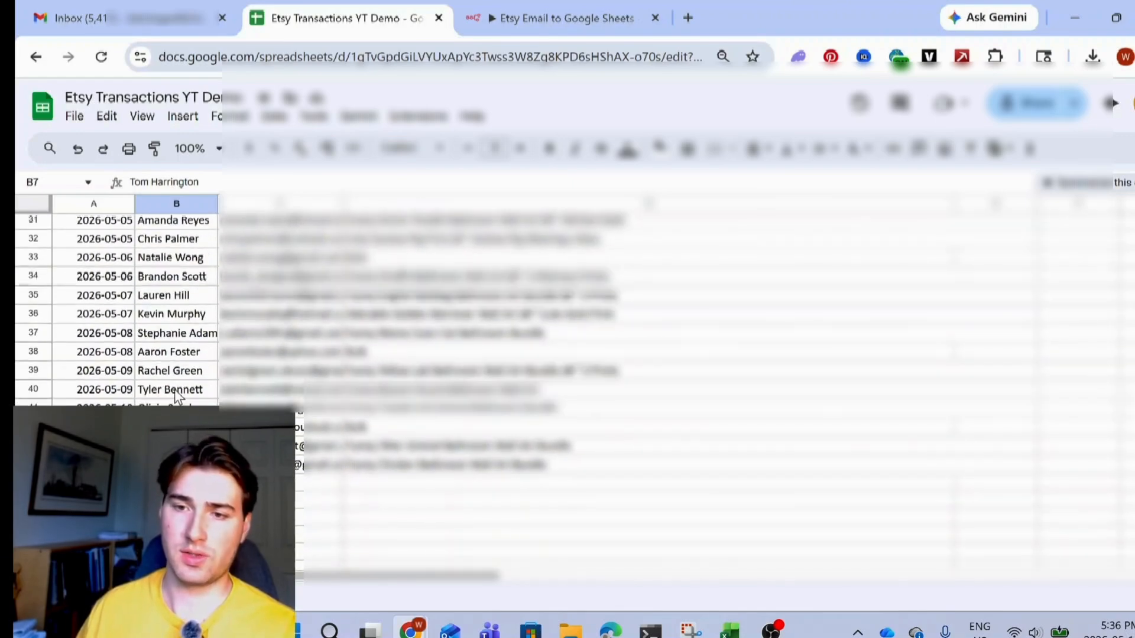
{"action": "left_click", "coordinate": [33, 465]}
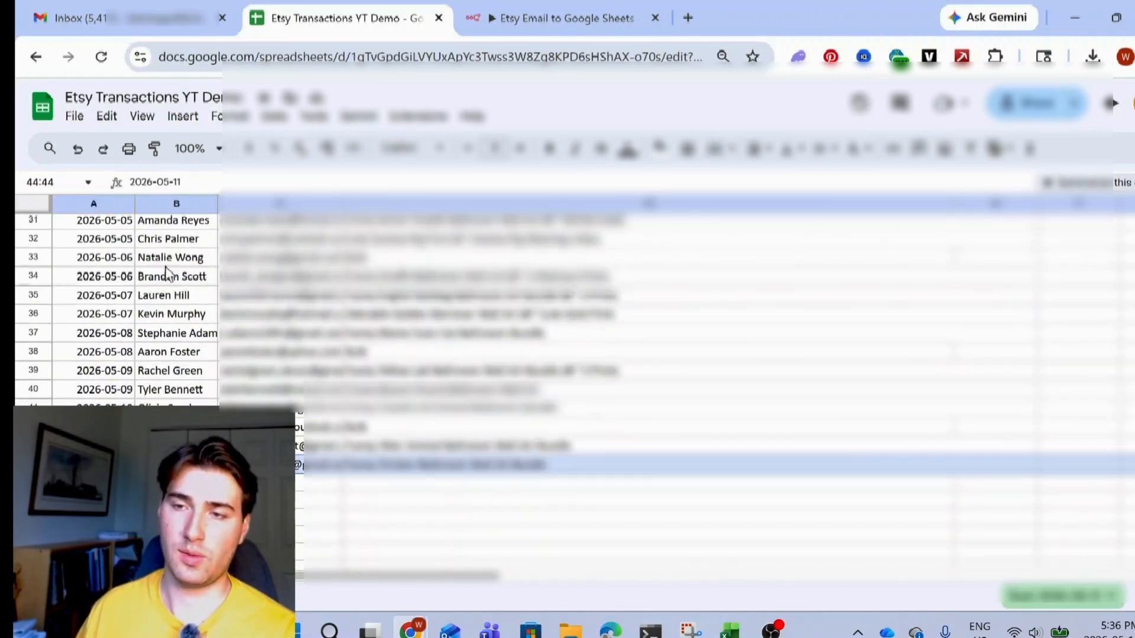
{"action": "scroll", "coordinate": [100, 260], "scroll_direction": "up", "scroll_amount": 10}
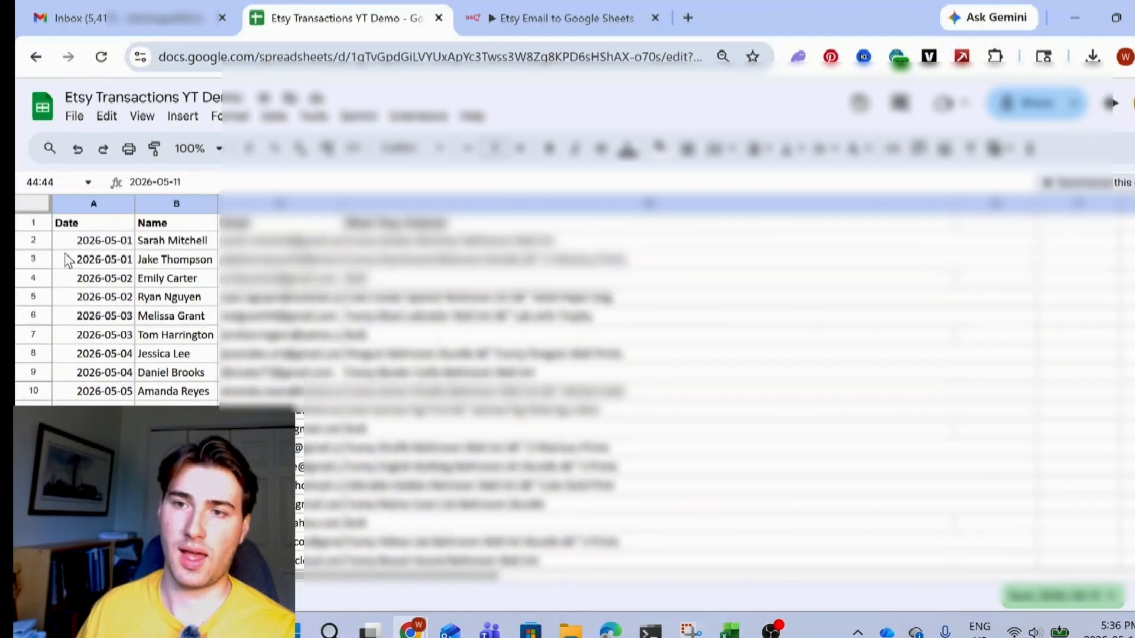
{"action": "scroll", "coordinate": [414, 307], "scroll_direction": "down", "scroll_amount": 10}
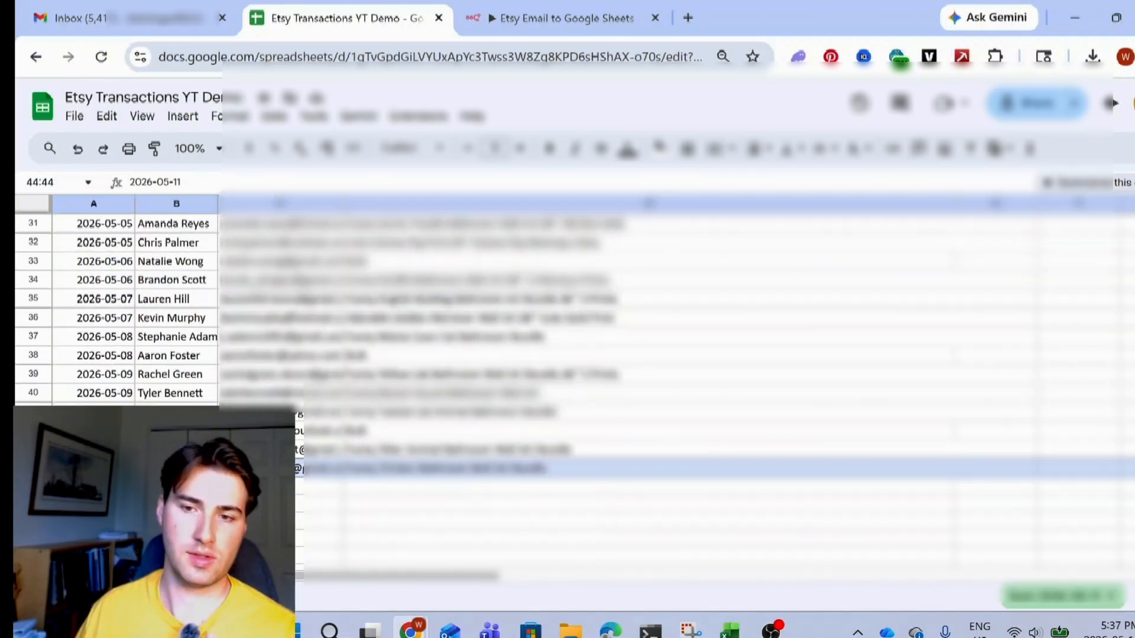
{"action": "scroll", "coordinate": [414, 307], "scroll_direction": "up", "scroll_amount": 1}
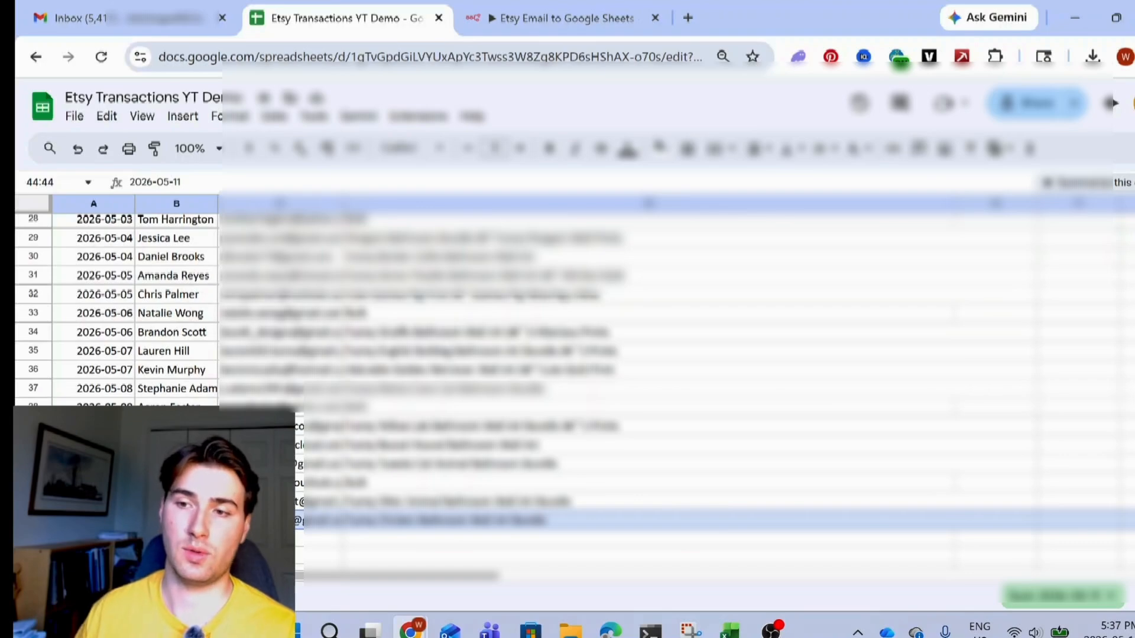
{"action": "scroll", "coordinate": [413, 307], "scroll_direction": "up", "scroll_amount": 1}
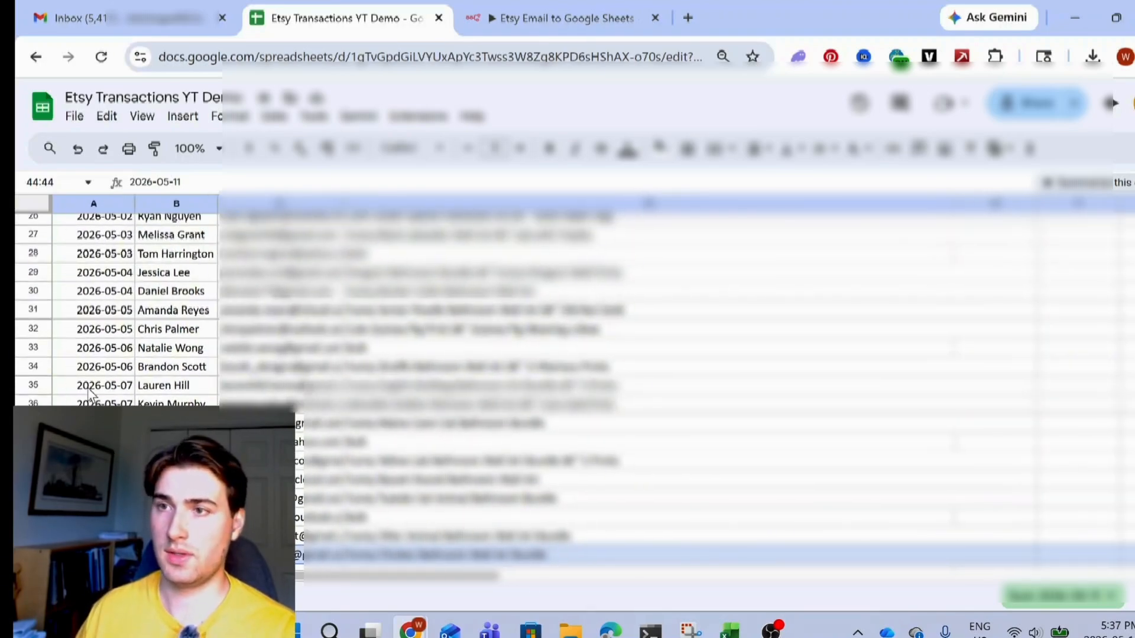
{"action": "scroll", "coordinate": [414, 308], "scroll_direction": "up", "scroll_amount": 8}
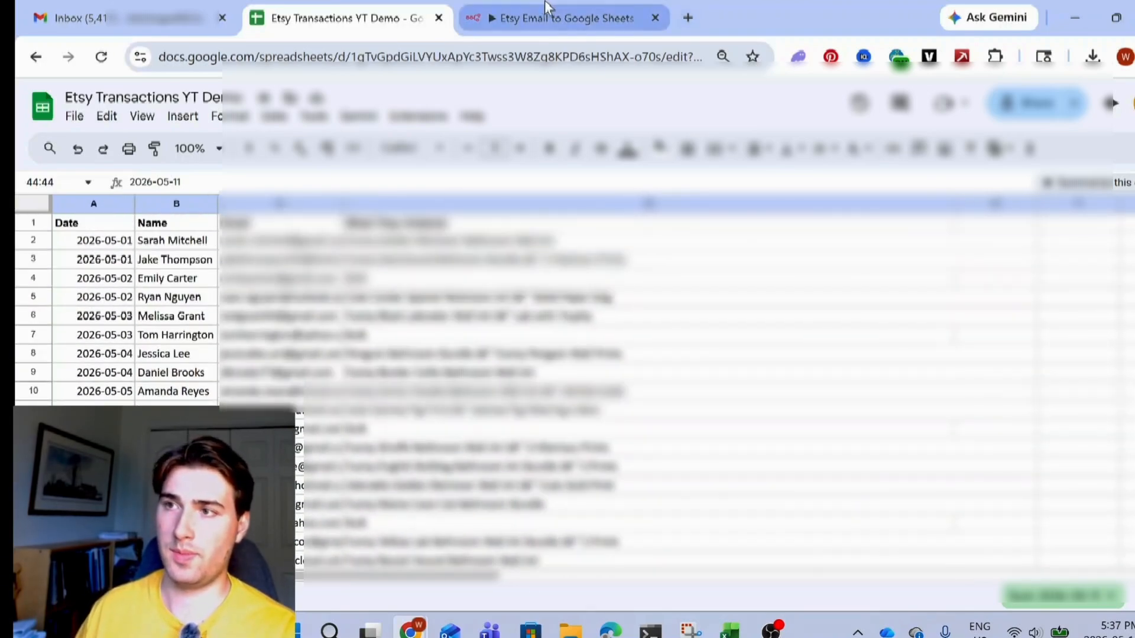
Check the inbox for the Etsy order email, and execute the Etsy Email to Google Sheets workflow in n8n.
{"action": "left_click", "coordinate": [561, 18]}
{"action": "left_click", "coordinate": [83, 19]}
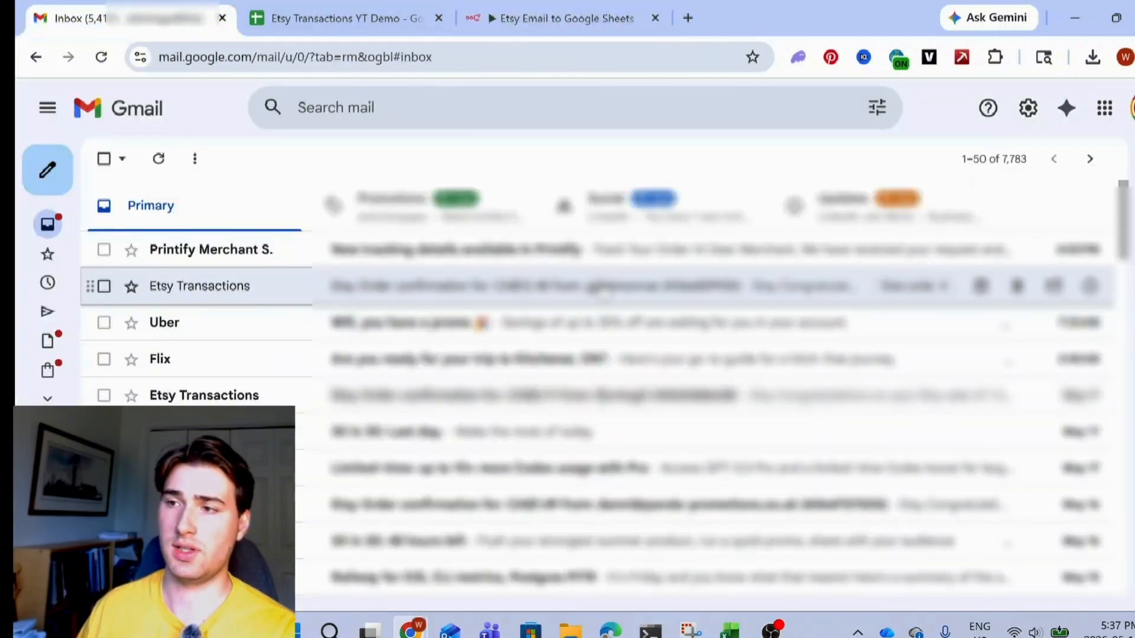
{"action": "left_click", "coordinate": [538, 14]}
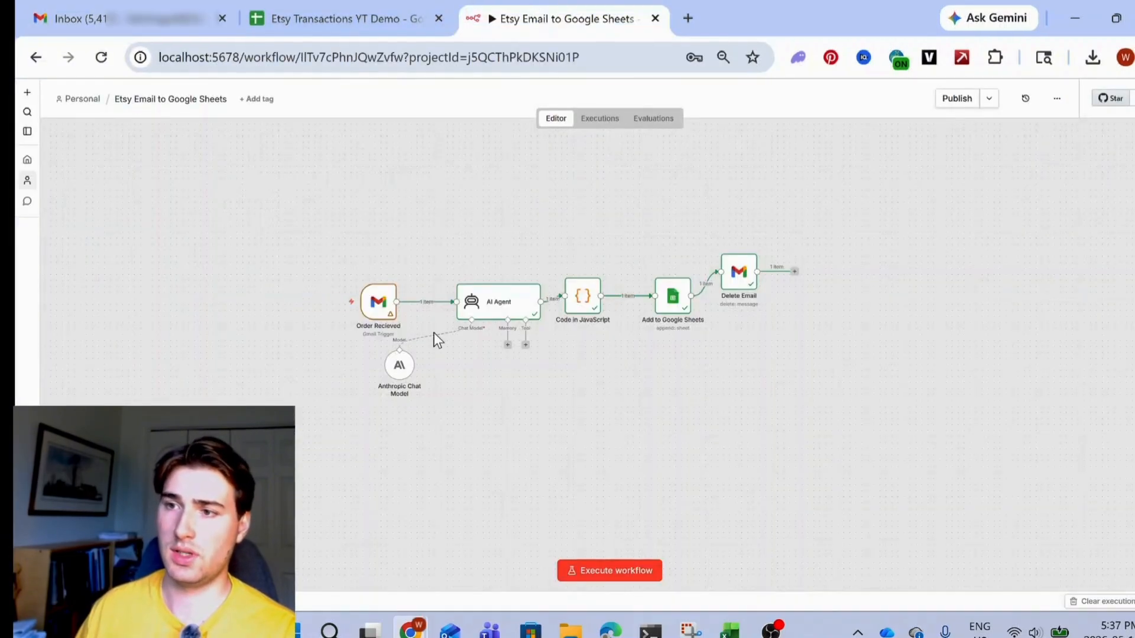
{"action": "left_click", "coordinate": [615, 577]}
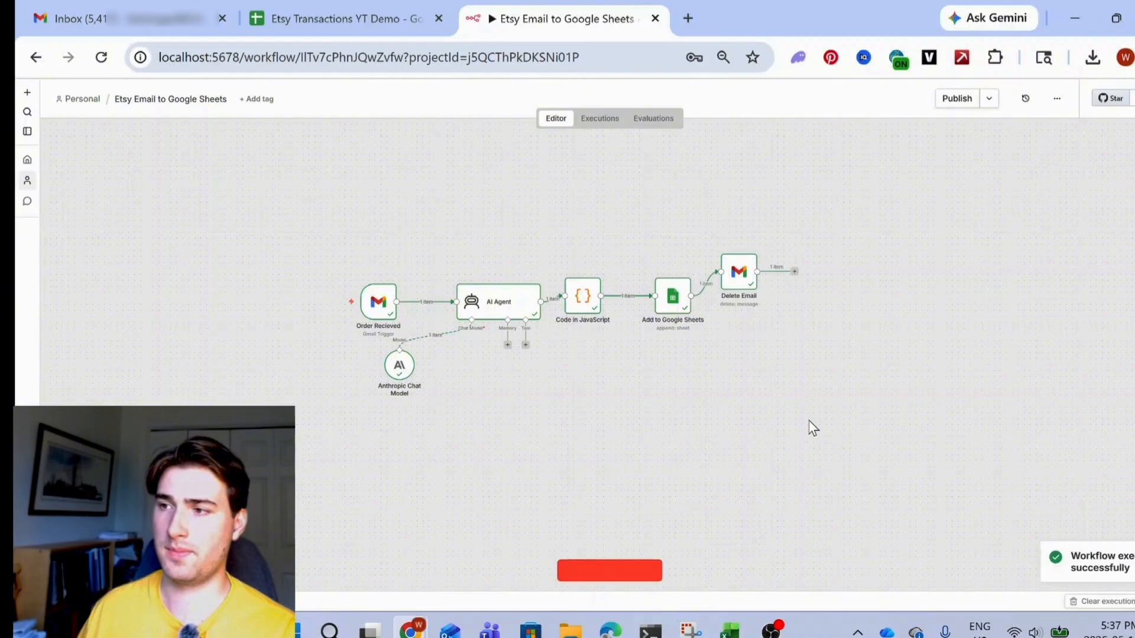
Check the spreadsheet's last rows for the new order, and reload the Gmail inbox to check for the Etsy email.
{"action": "left_click", "coordinate": [372, 19]}
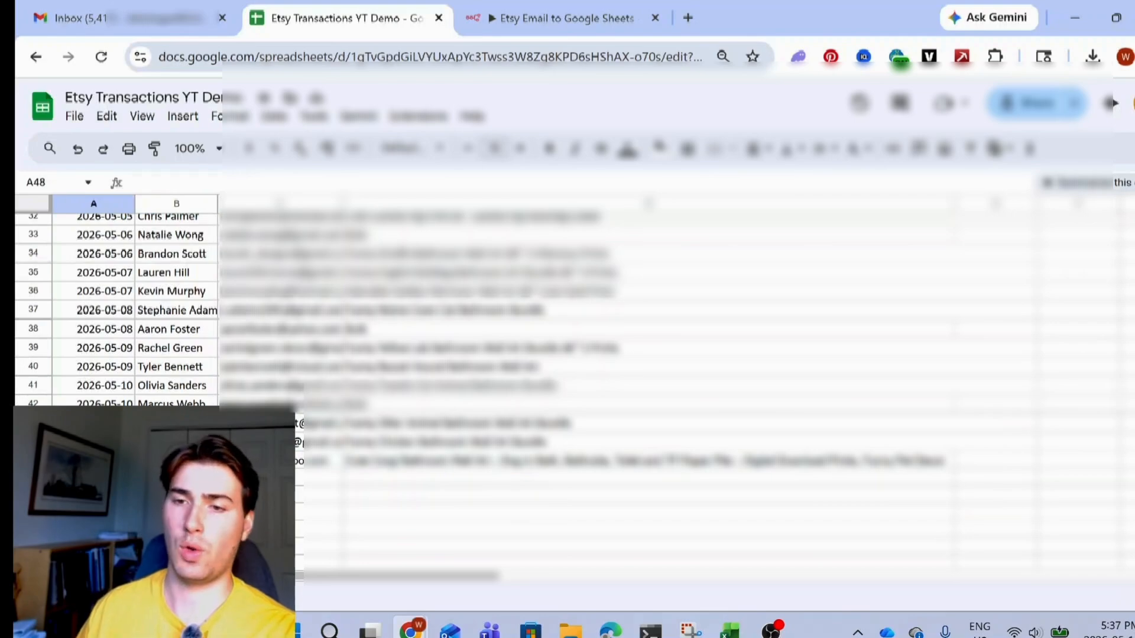
{"action": "left_click", "coordinate": [121, 17]}
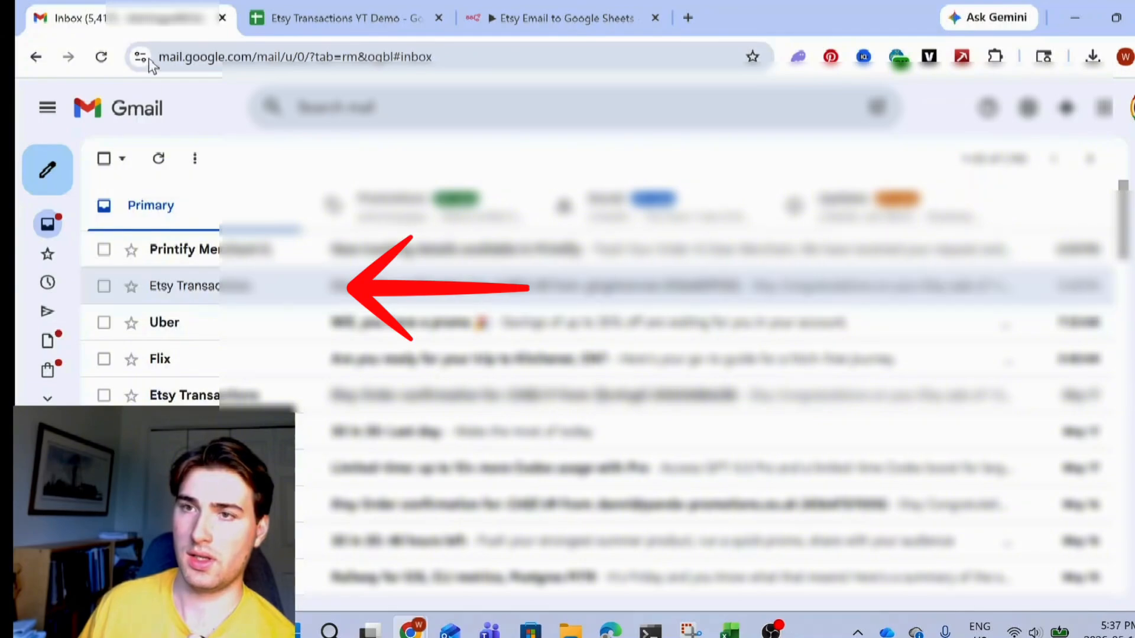
{"action": "left_click", "coordinate": [93, 60]}
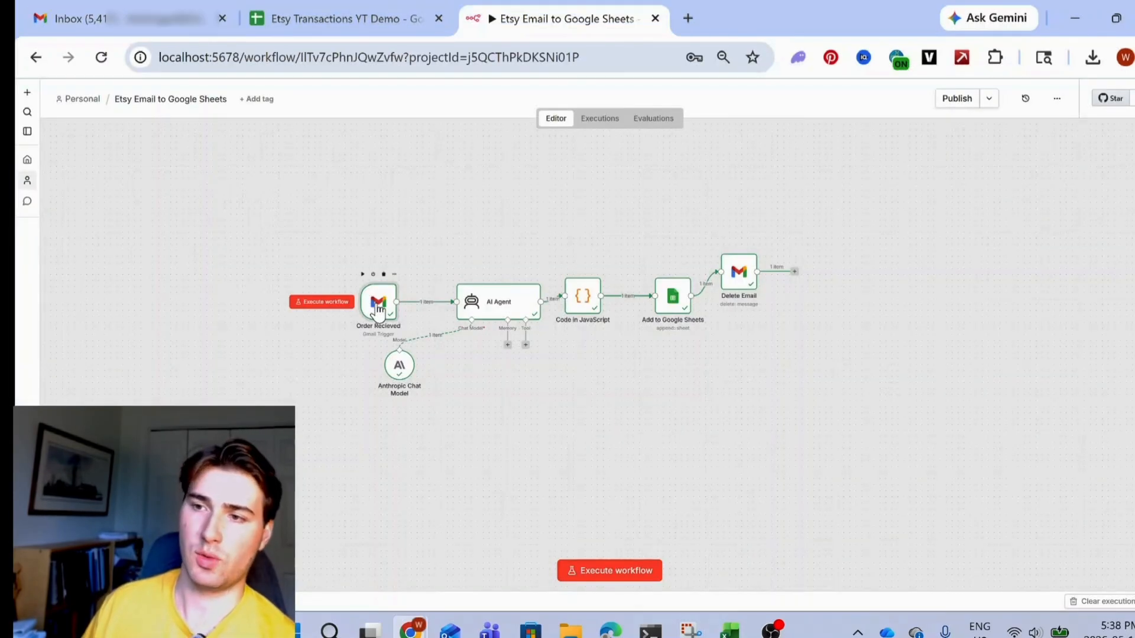
Open the workflow's Order Recieved Gmail trigger, examine its poll time mode choices, and close the node.
{"action": "double_click", "coordinate": [379, 305]}
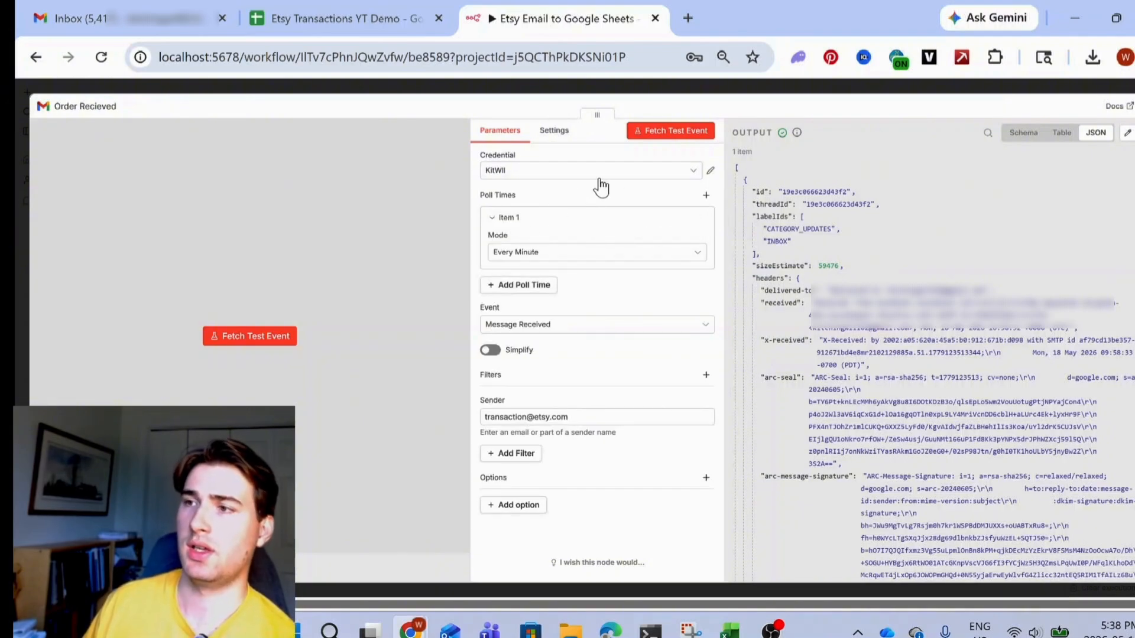
{"action": "left_click", "coordinate": [536, 253]}
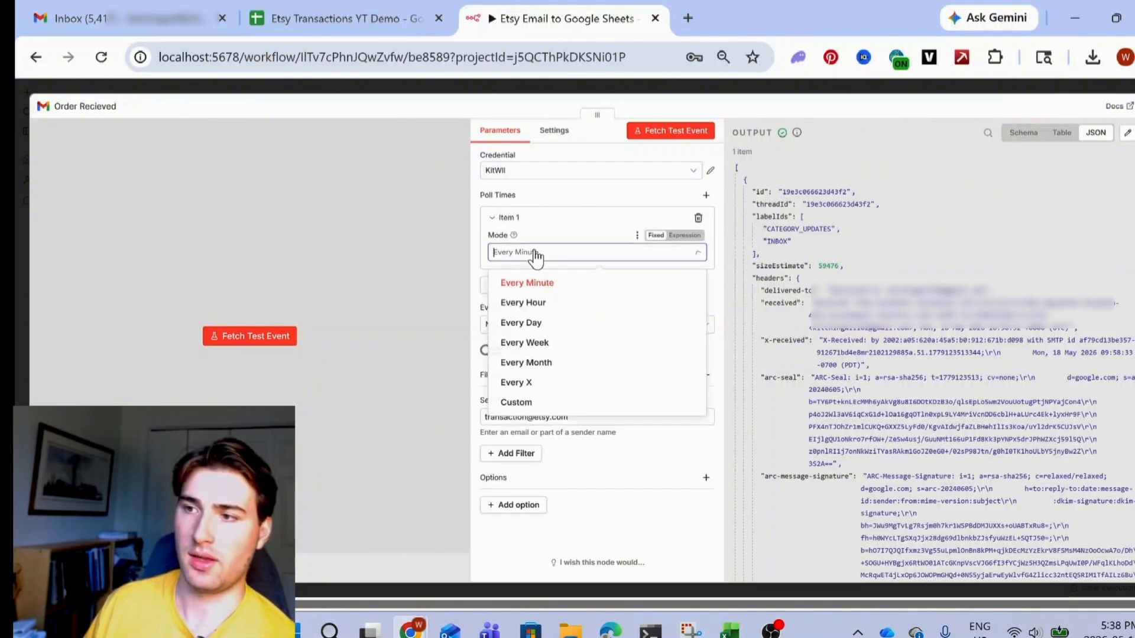
{"action": "left_click", "coordinate": [497, 105]}
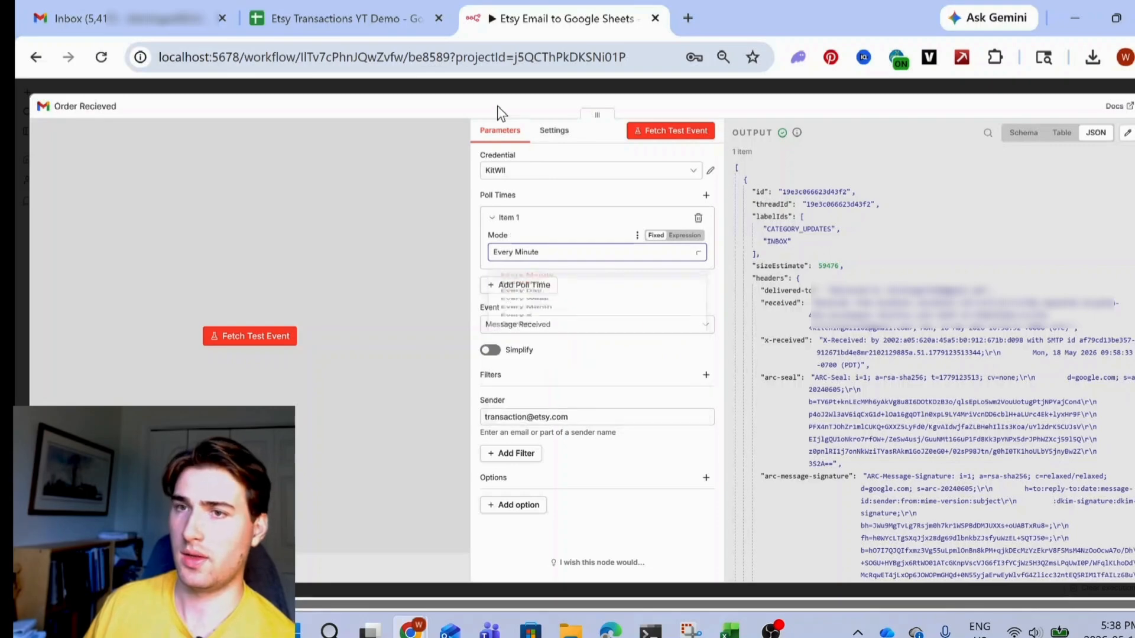
{"action": "left_click", "coordinate": [733, 92]}
Look at the Etsy Transactions emails in the inbox, and examine the sender filter in the Order Recieved trigger.
{"action": "left_click", "coordinate": [195, 27]}
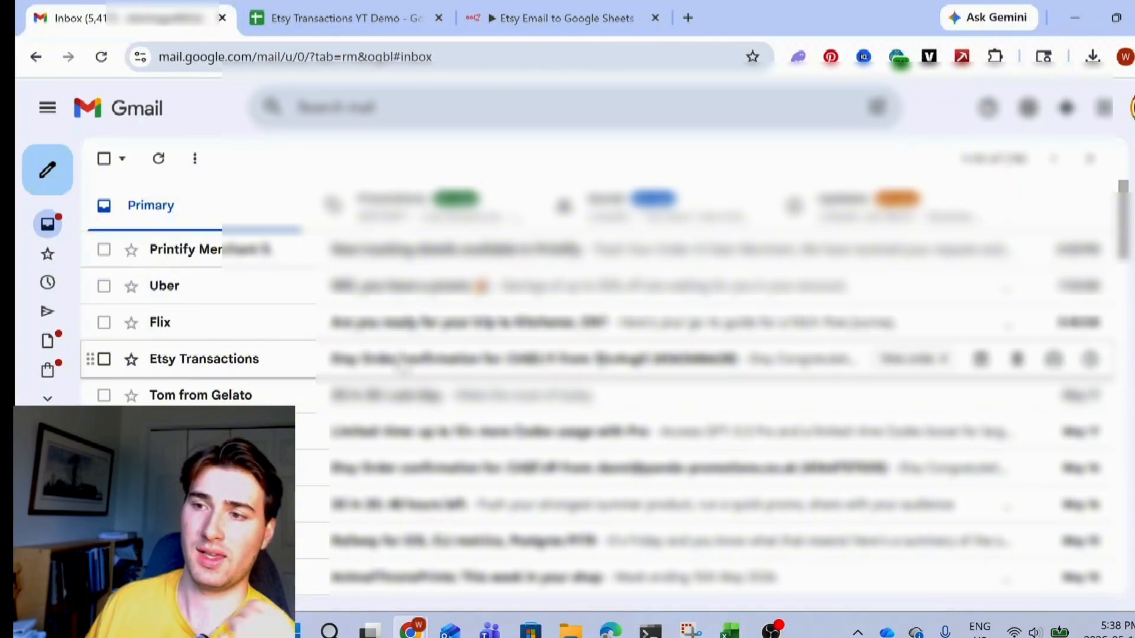
{"action": "left_click", "coordinate": [551, 7]}
{"action": "double_click", "coordinate": [376, 304]}
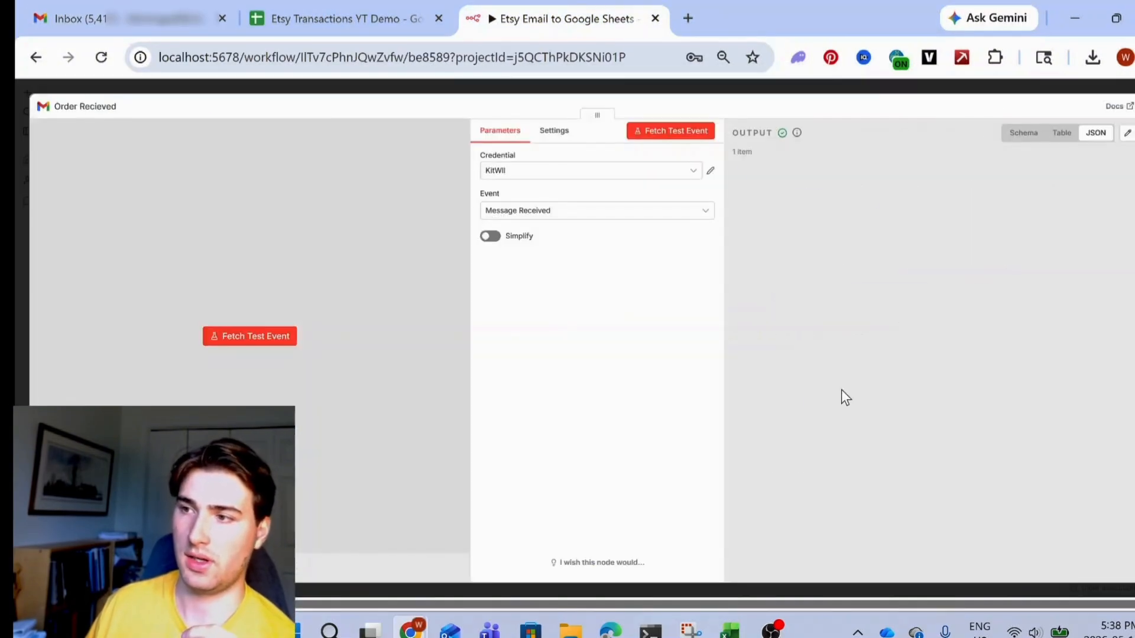
{"action": "scroll", "coordinate": [770, 247], "scroll_direction": "down", "scroll_amount": 3}
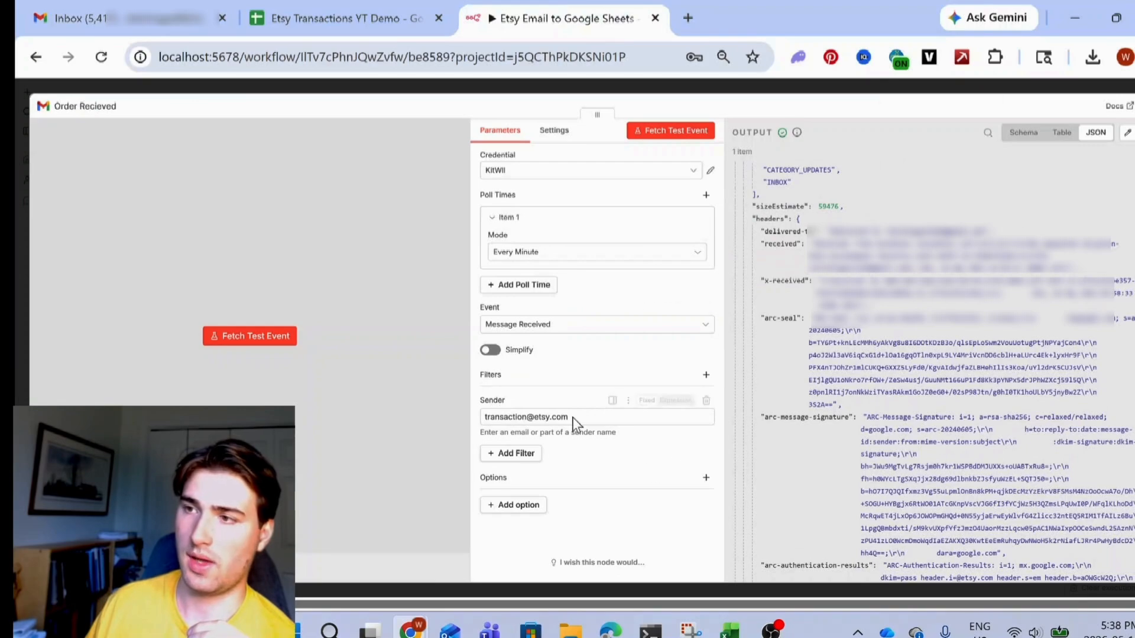
{"action": "left_click", "coordinate": [652, 95]}
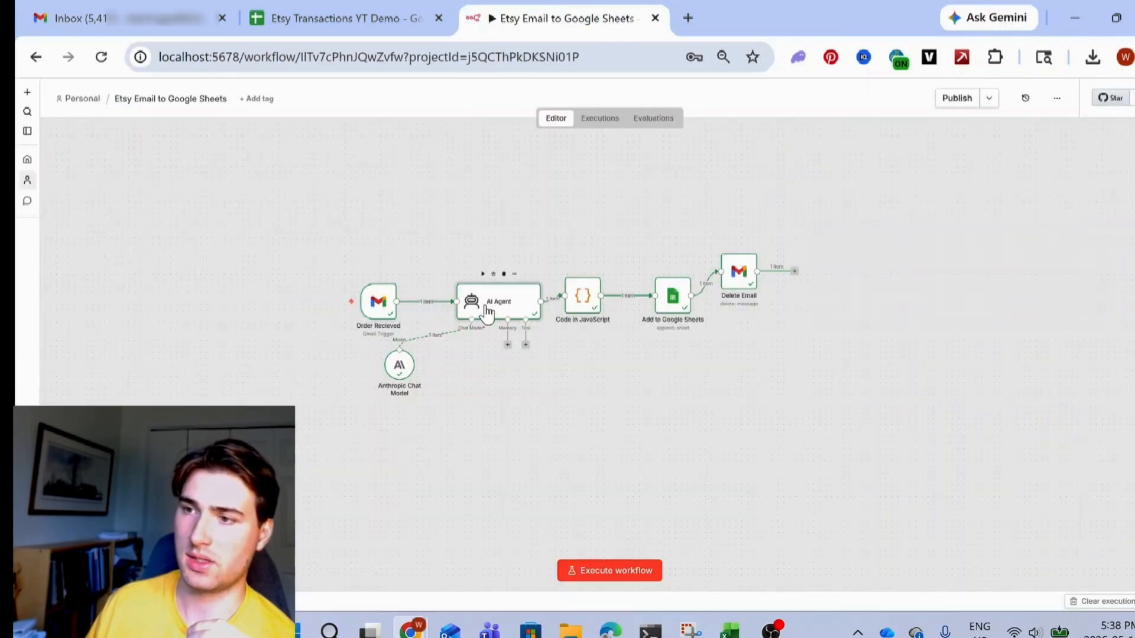
Open the AI Agent node and read through its System Message for extracting the Etsy order data.
{"action": "double_click", "coordinate": [486, 311]}
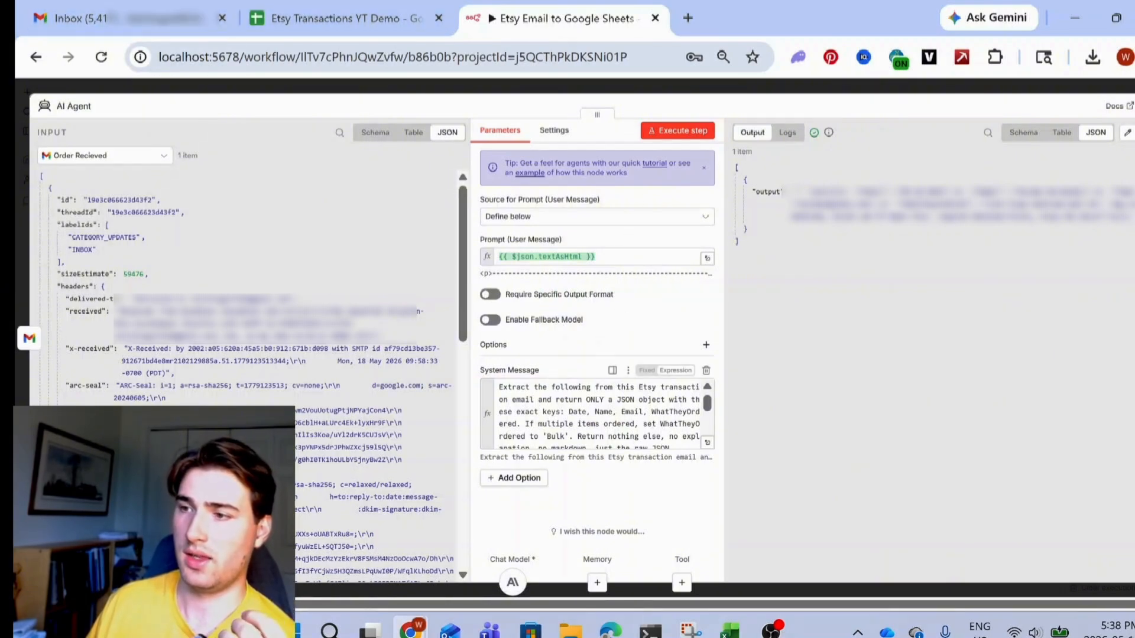
{"action": "left_click", "coordinate": [597, 414]}
{"action": "scroll", "coordinate": [597, 414], "scroll_direction": "down", "scroll_amount": 3}
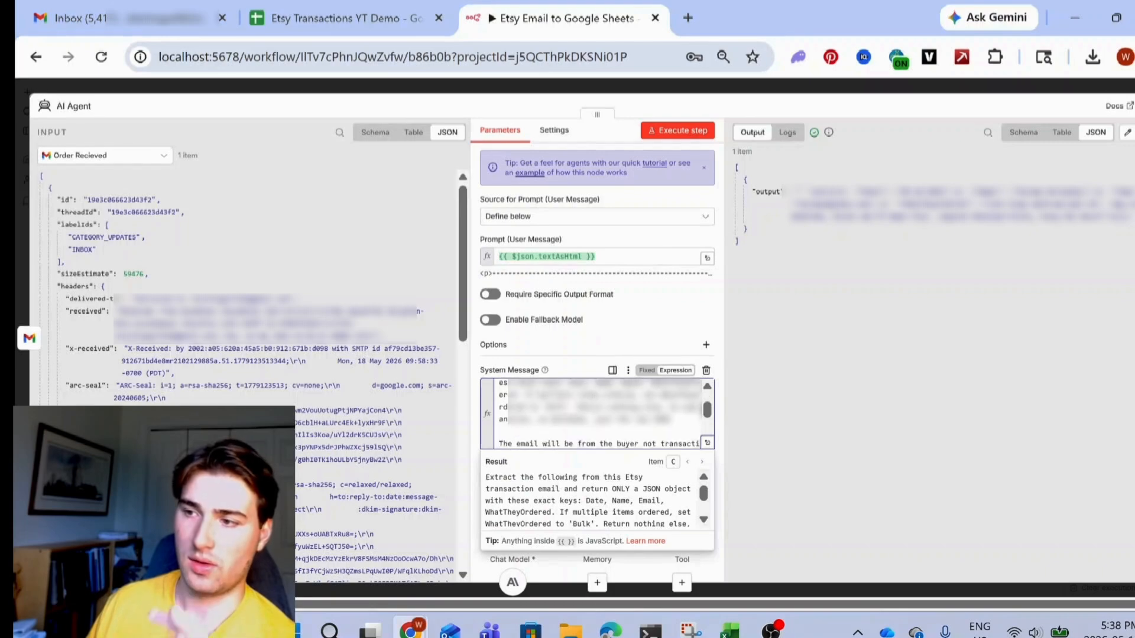
Look through the AI Agent node's System Message and incoming email data, and close the node.
{"action": "scroll", "coordinate": [597, 414], "scroll_direction": "down", "scroll_amount": 2}
{"action": "scroll", "coordinate": [597, 413], "scroll_direction": "up", "scroll_amount": 2}
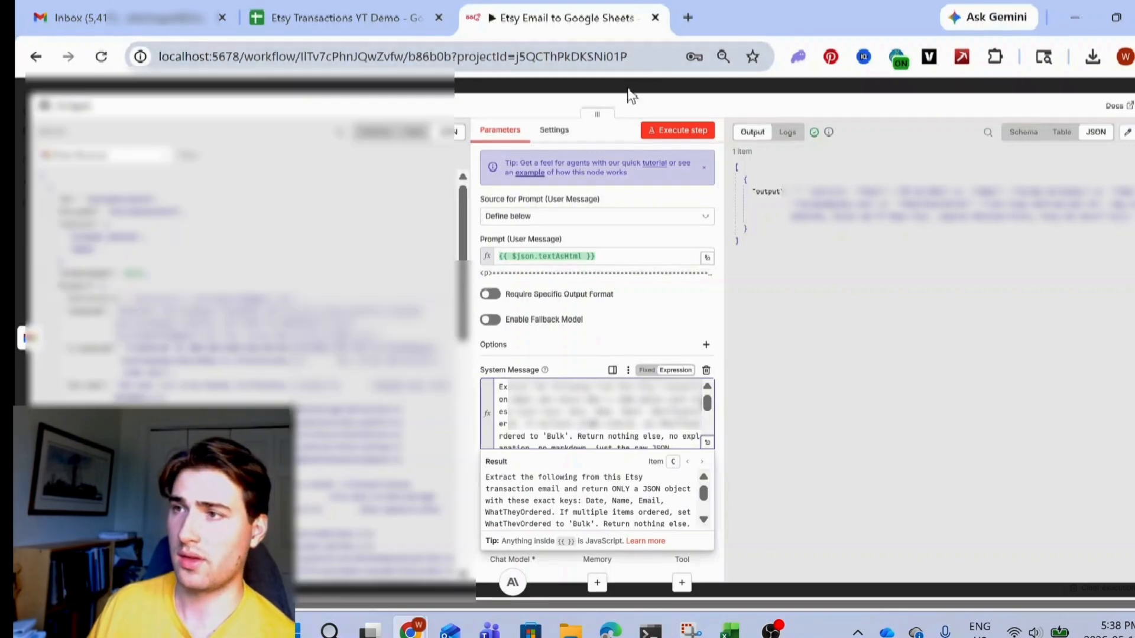
{"action": "scroll", "coordinate": [236, 295], "scroll_direction": "down", "scroll_amount": 10}
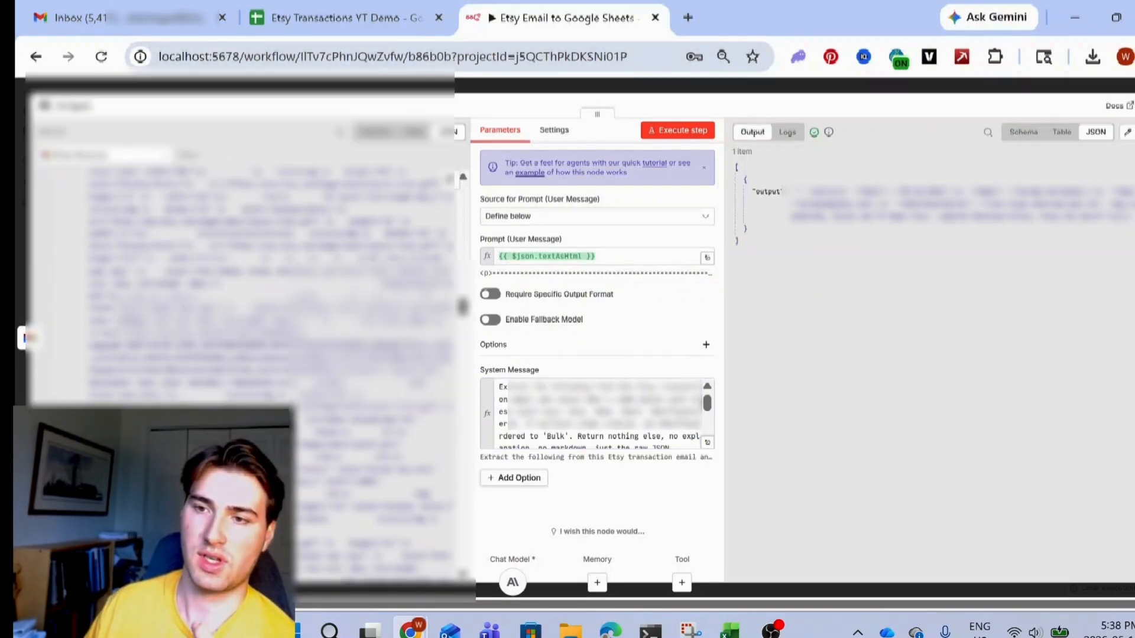
{"action": "scroll", "coordinate": [236, 295], "scroll_direction": "up", "scroll_amount": 3}
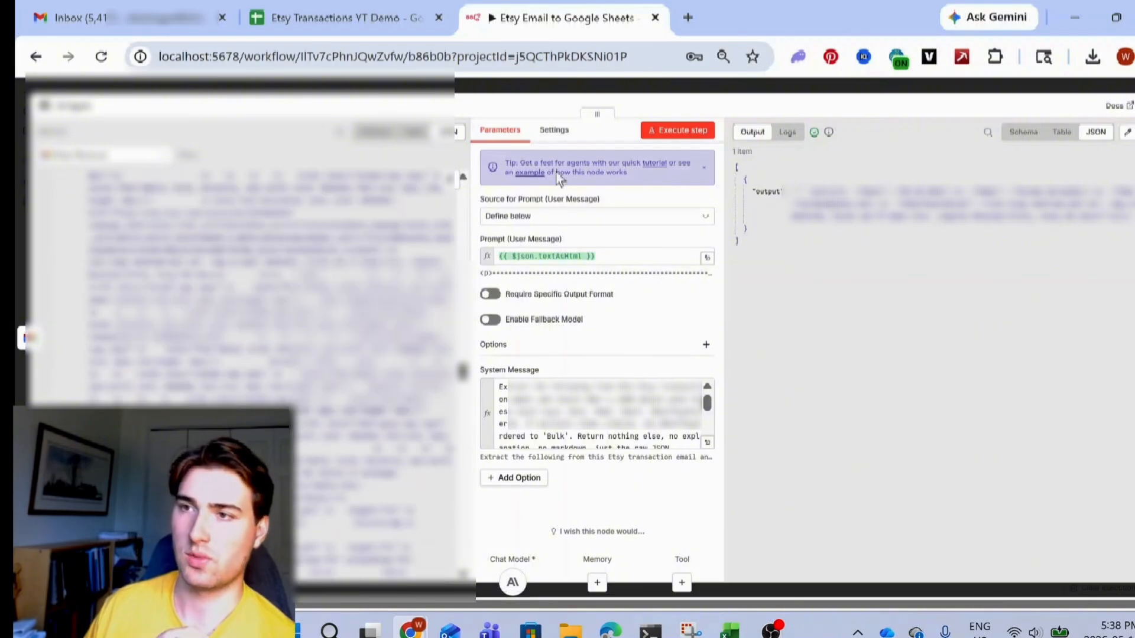
{"action": "left_click", "coordinate": [514, 91]}
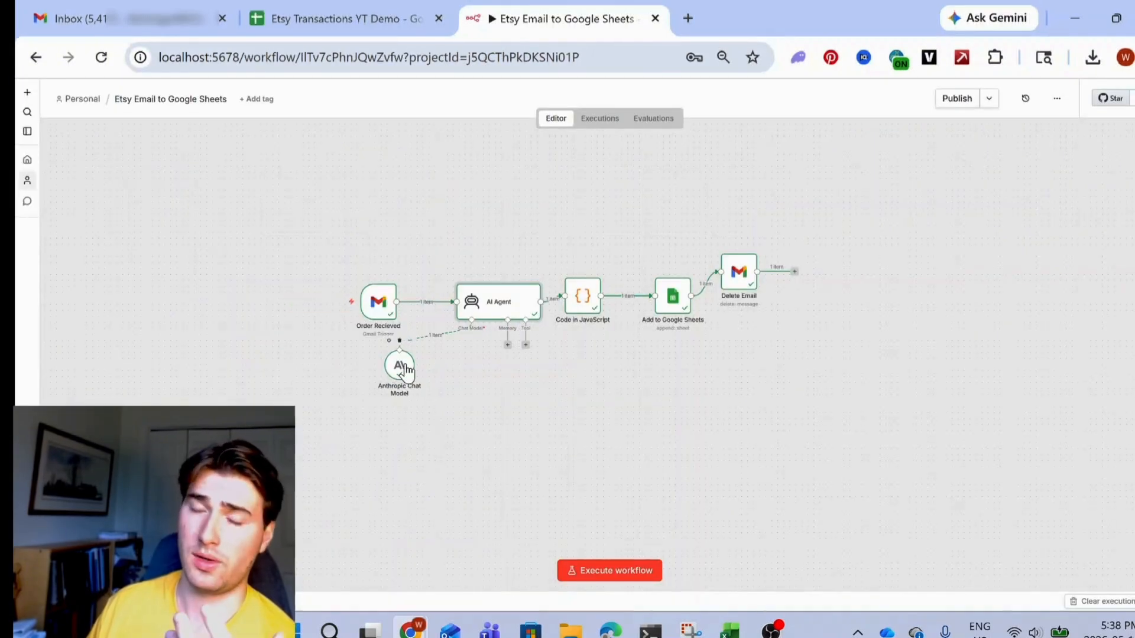
Open the AI Agent's System Message in the full expression editor, read the requested keys and date format, and close the node.
{"action": "double_click", "coordinate": [405, 370]}
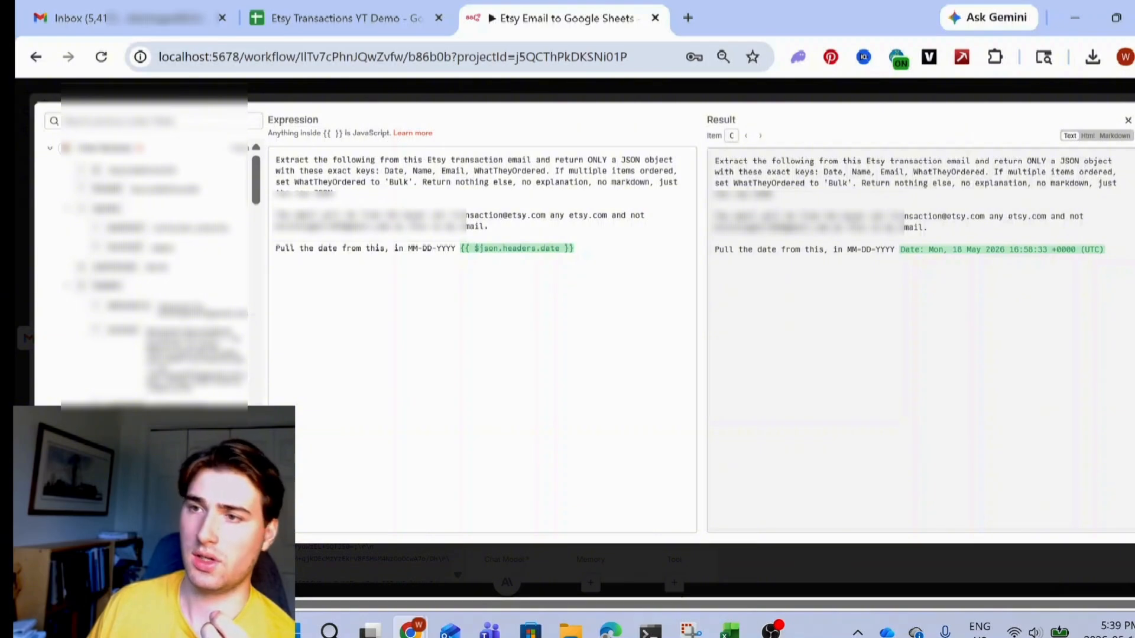
{"action": "left_click", "coordinate": [390, 171]}
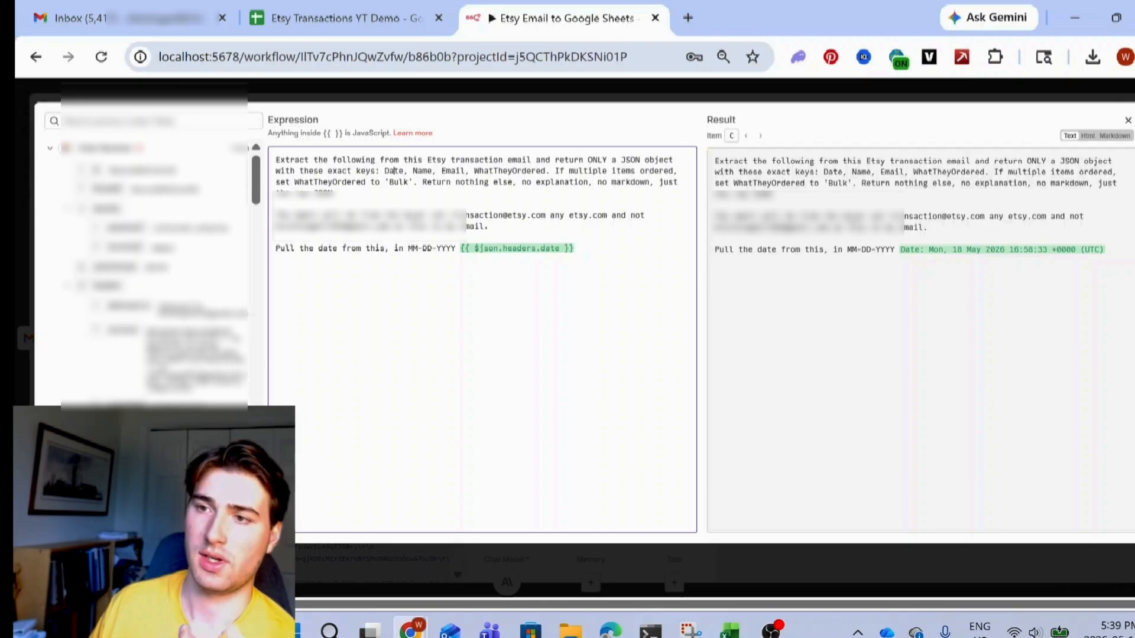
{"action": "left_click", "coordinate": [559, 84]}
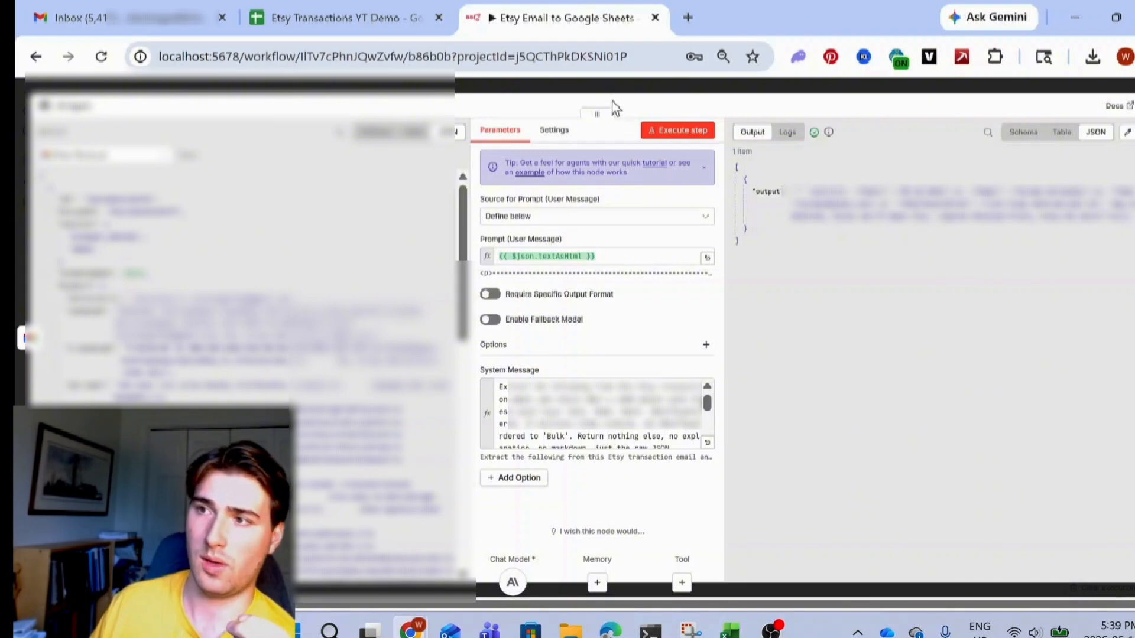
{"action": "left_click", "coordinate": [615, 86]}
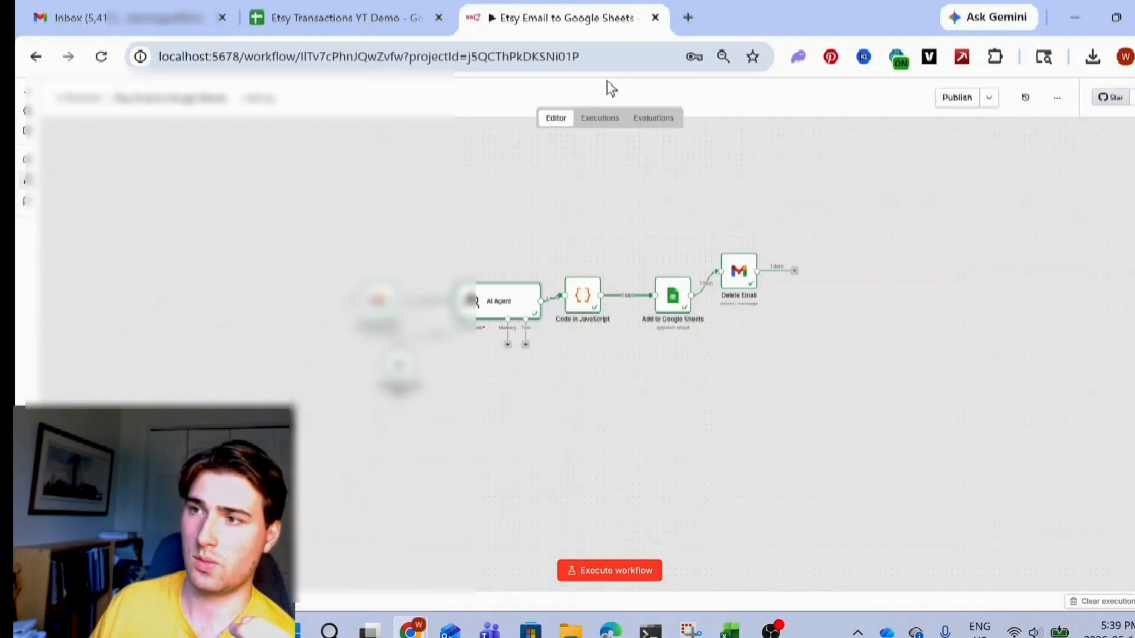
Examine the parsing script in the Code in JavaScript node, and compare the Add to Google Sheets node's column mapping with the spreadsheet.
{"action": "double_click", "coordinate": [581, 305]}
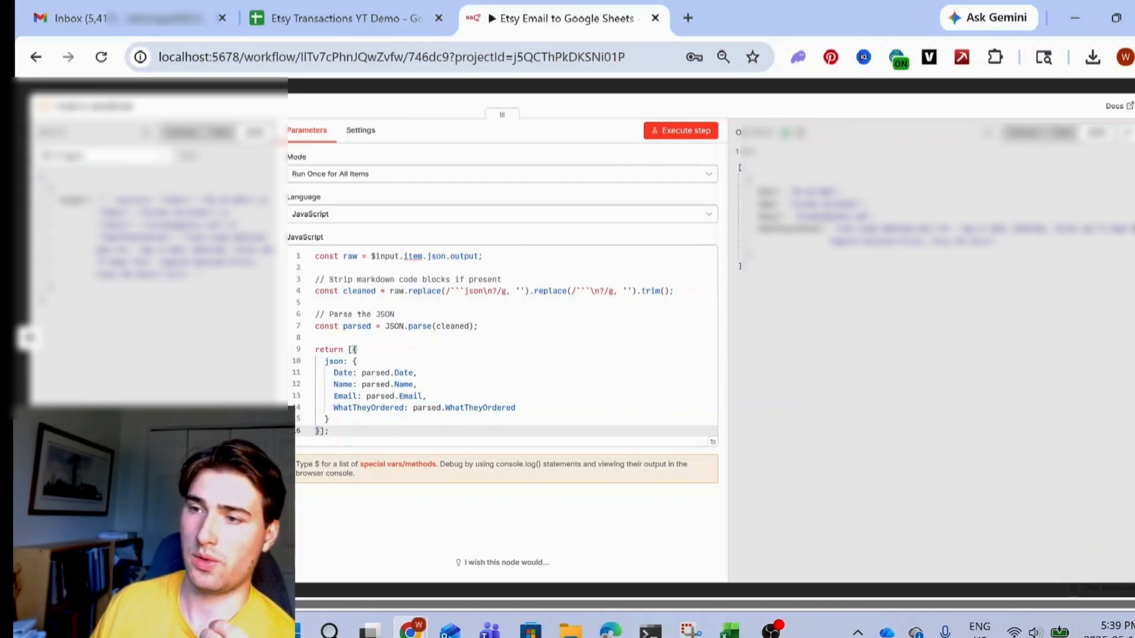
{"action": "left_click", "coordinate": [440, 88]}
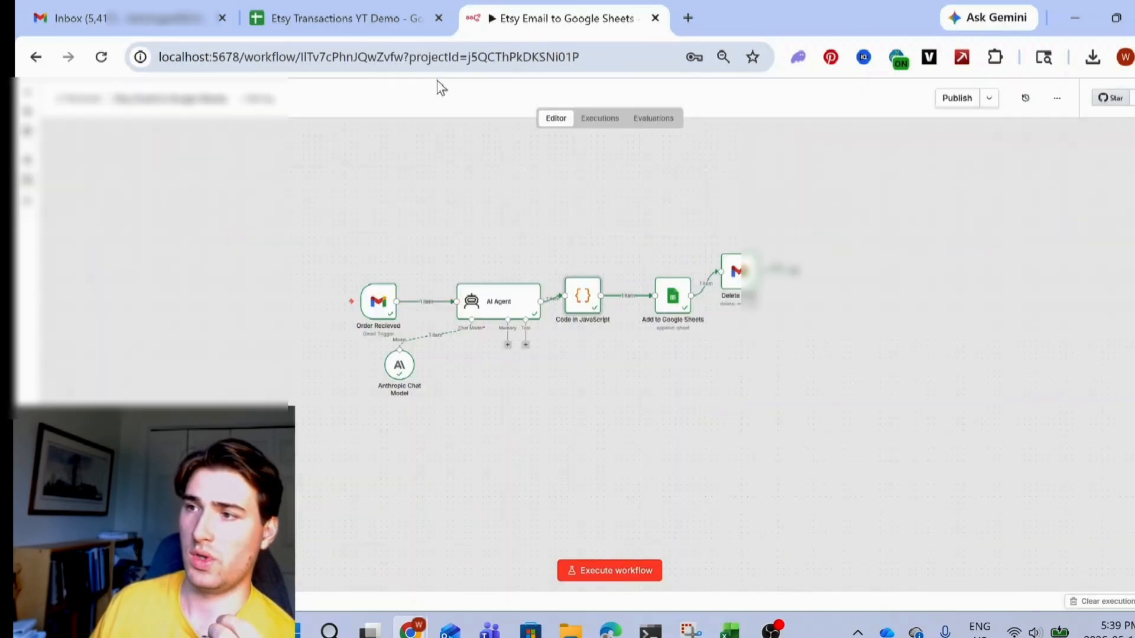
{"action": "double_click", "coordinate": [672, 303]}
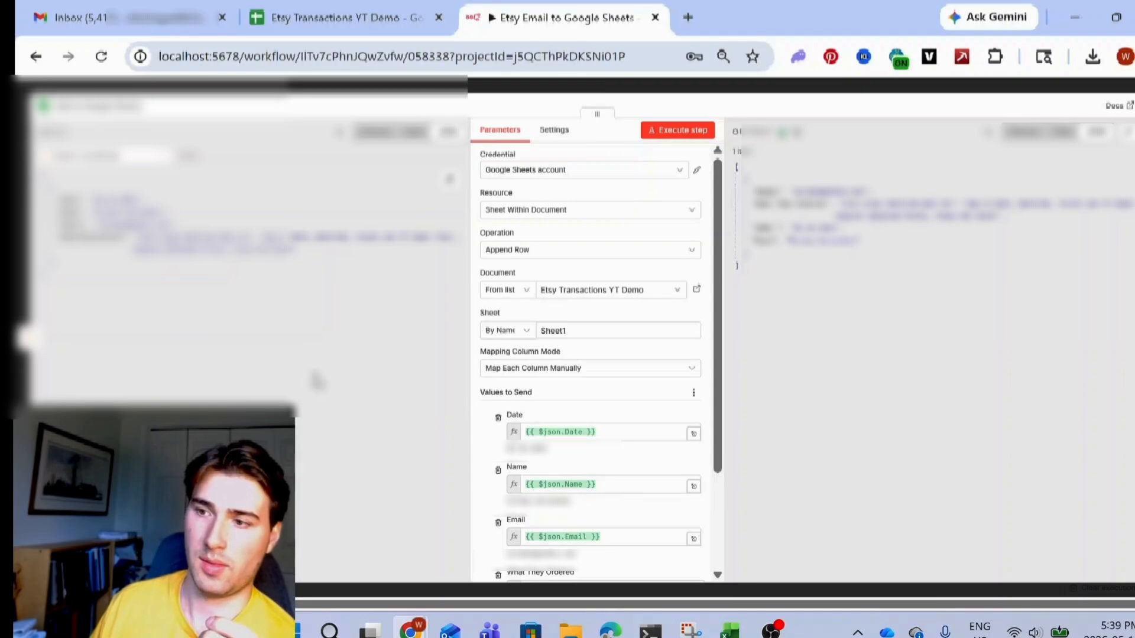
{"action": "scroll", "coordinate": [628, 500], "scroll_direction": "down", "scroll_amount": 1}
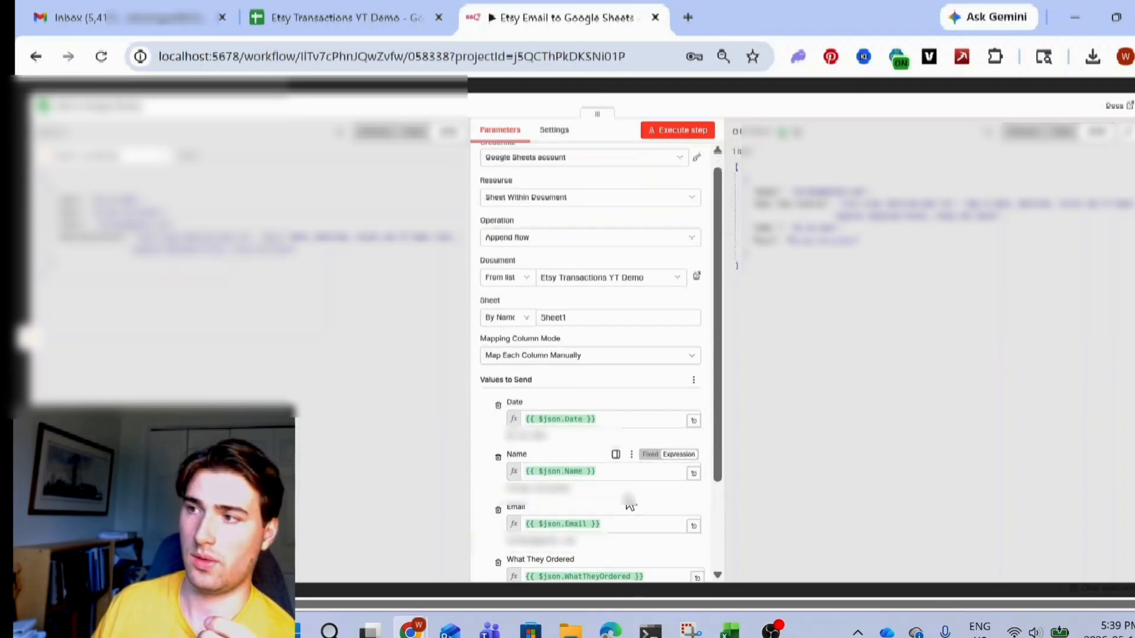
{"action": "left_click", "coordinate": [730, 89]}
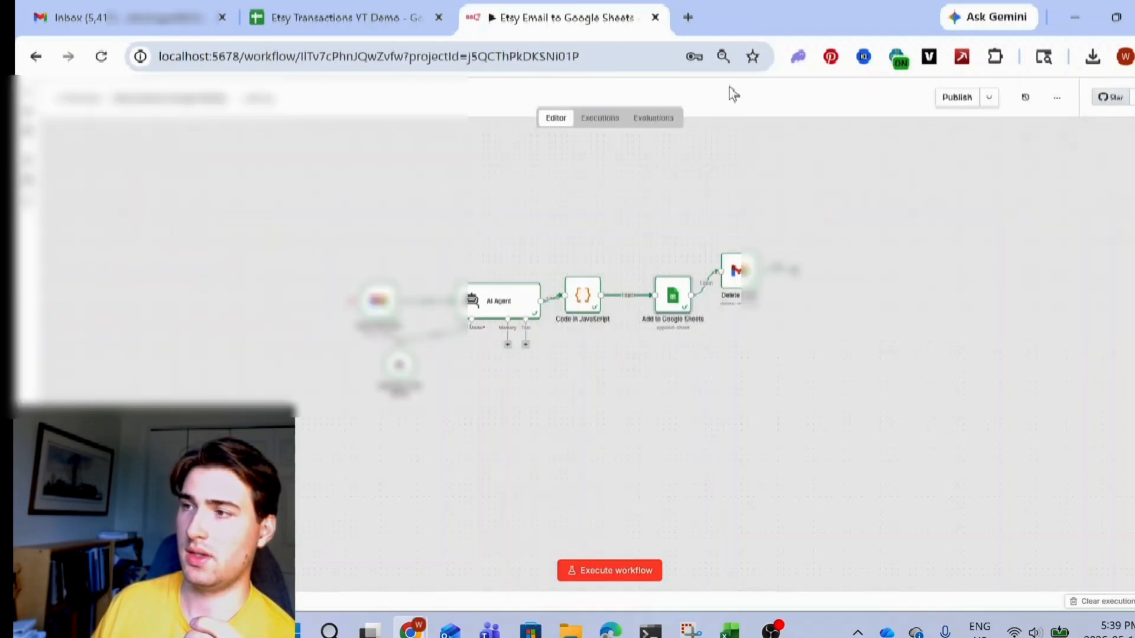
{"action": "left_click", "coordinate": [343, 17]}
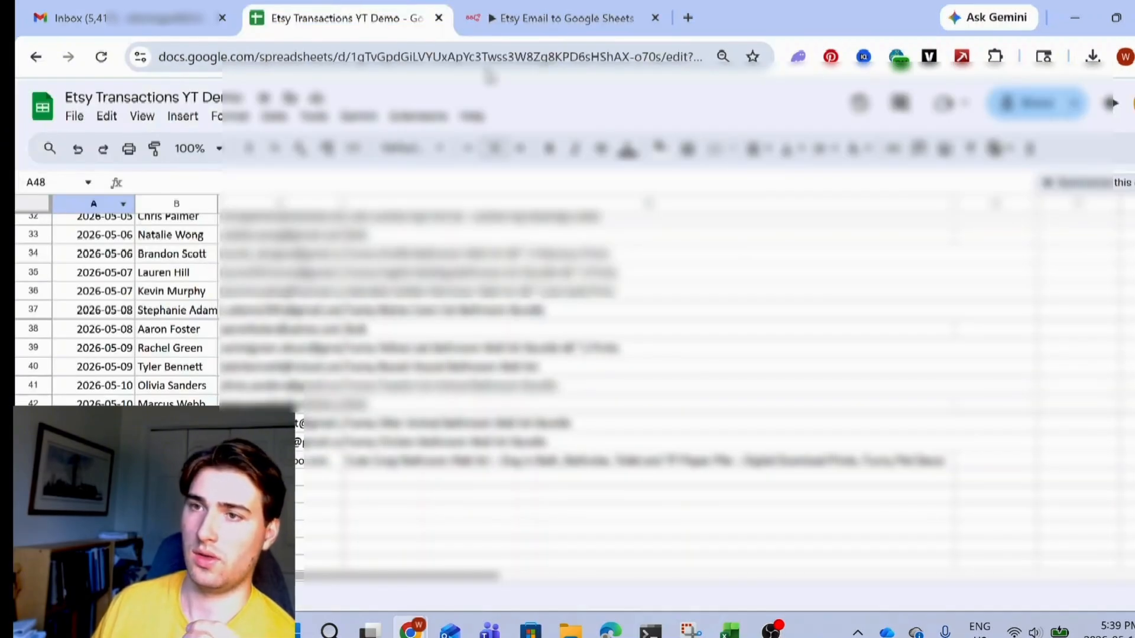
{"action": "left_click", "coordinate": [565, 15]}
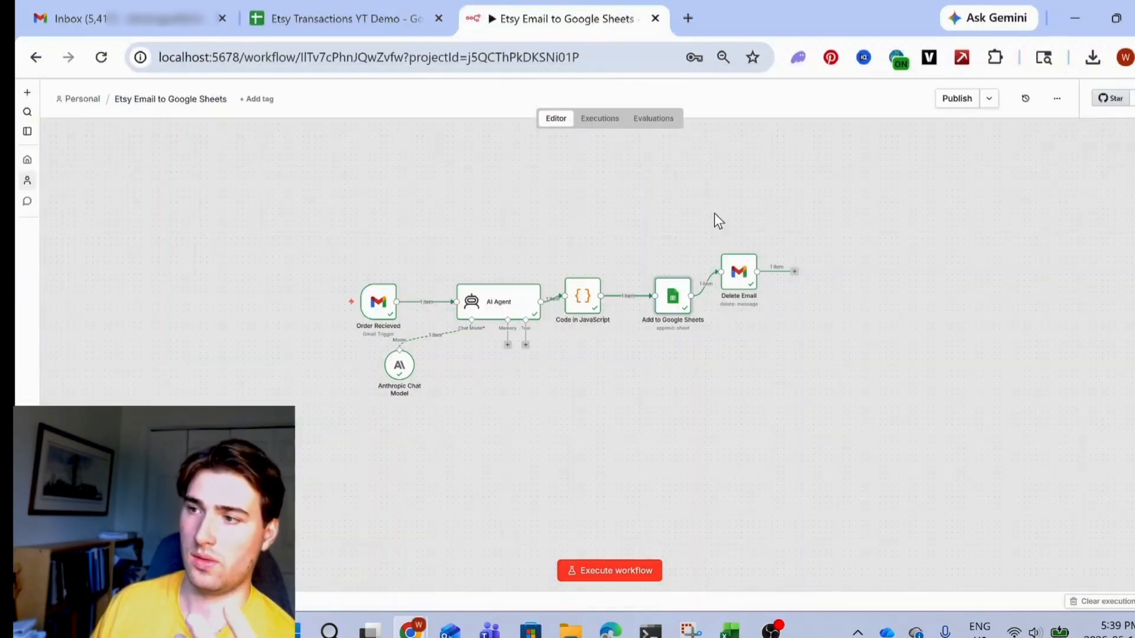
Move the Delete Email node down in line with the other workflow nodes, and examine its Delete operation and Message ID expression.
{"action": "left_click_drag", "start_coordinate": [747, 276], "coordinate": [759, 306]}
{"action": "double_click", "coordinate": [761, 312]}
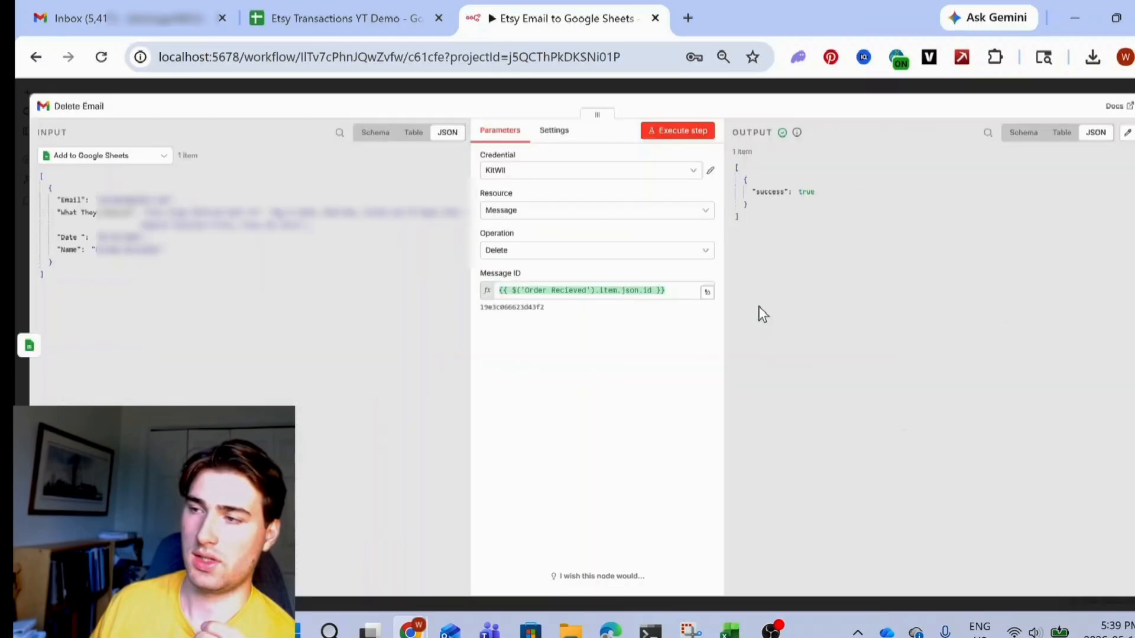
{"action": "left_click", "coordinate": [576, 95]}
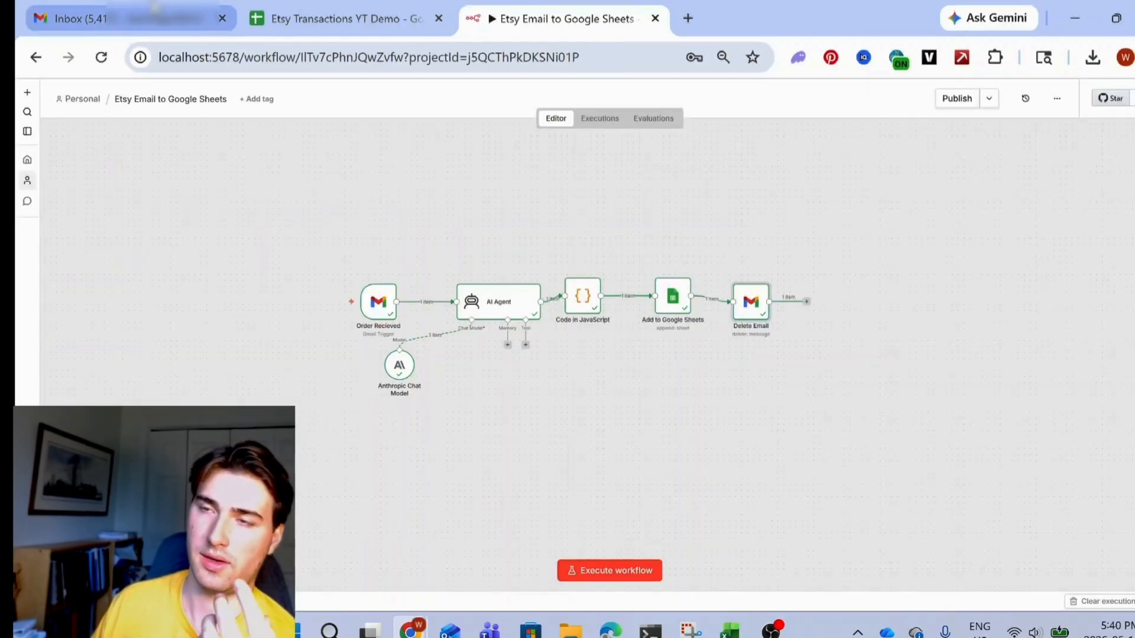
Check the Gmail inbox for the Etsy Transactions order email and look at the last order rows in the spreadsheet.
{"action": "left_click", "coordinate": [152, 17]}
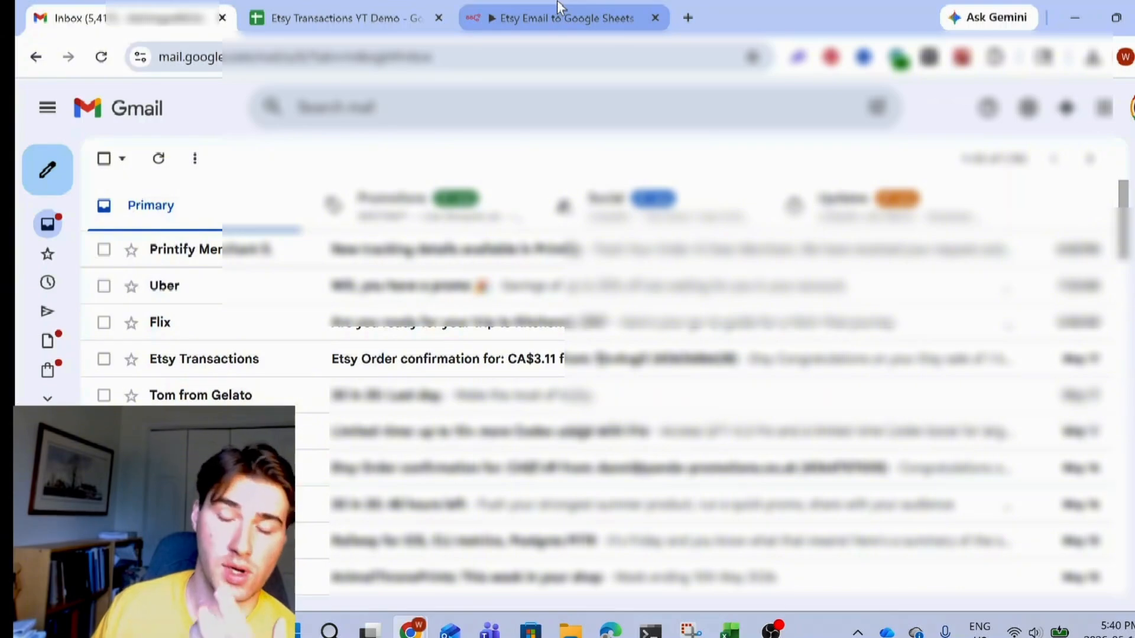
{"action": "left_click", "coordinate": [531, 18]}
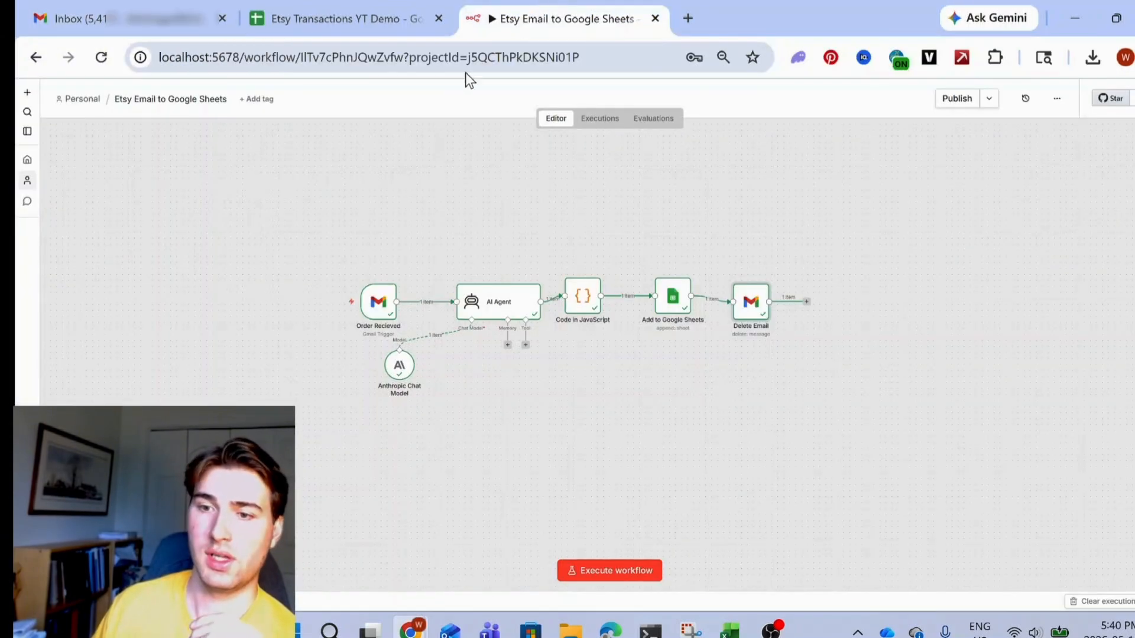
{"action": "left_click", "coordinate": [363, 10]}
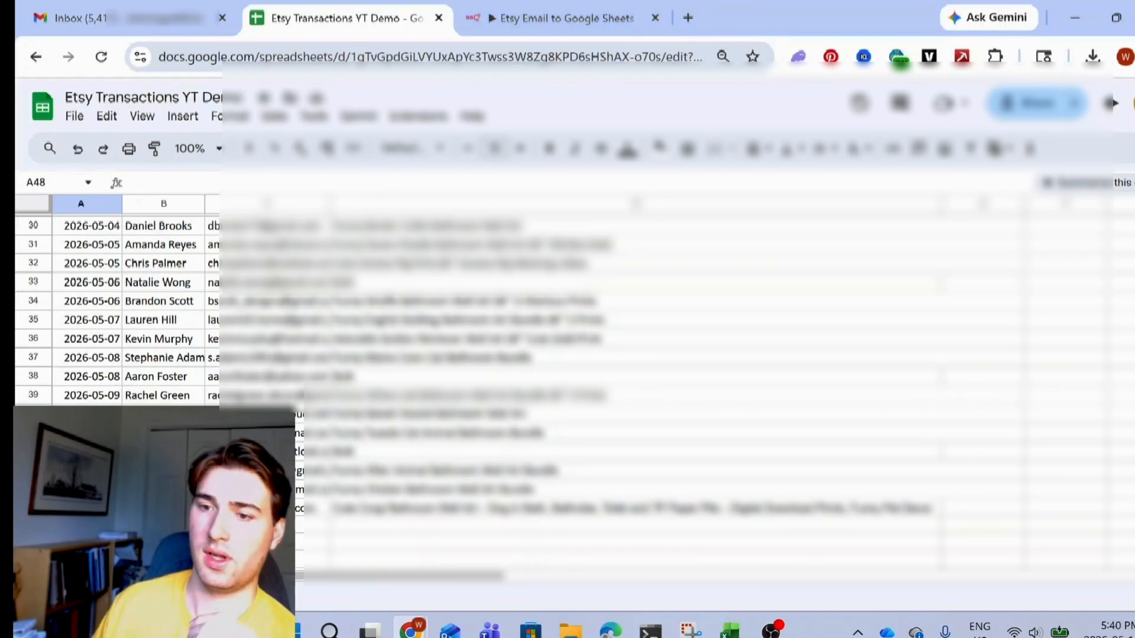
{"action": "left_click", "coordinate": [89, 434]}
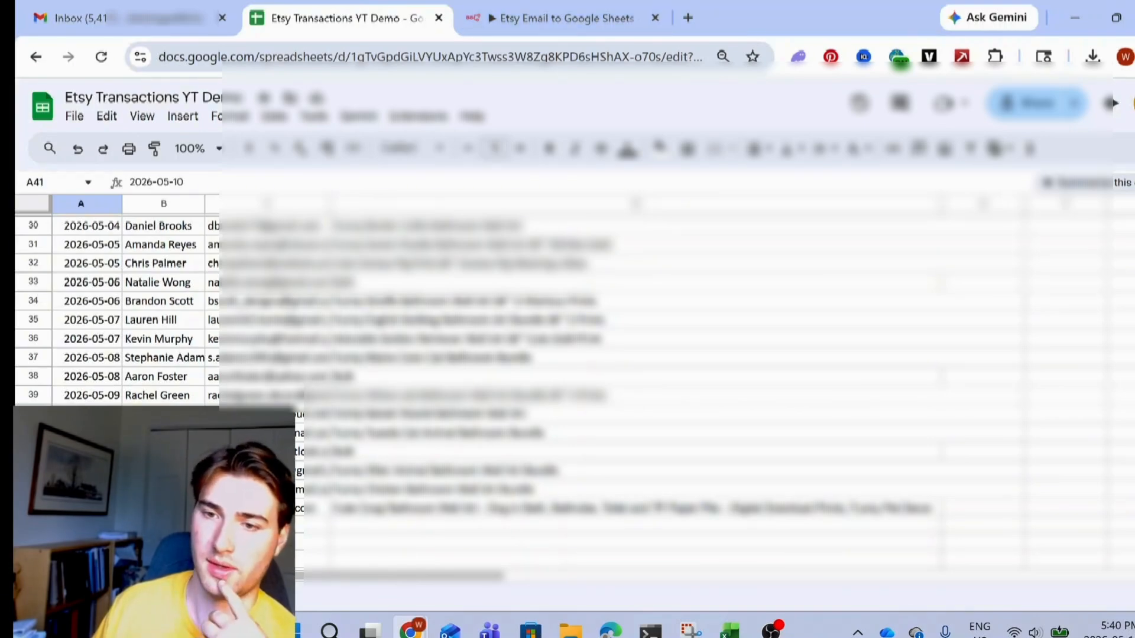
Execute the Etsy Email to Google Sheets workflow, and look at the Etsy order confirmation email in the inbox while it runs.
{"action": "left_click", "coordinate": [559, 18]}
{"action": "left_click", "coordinate": [624, 576]}
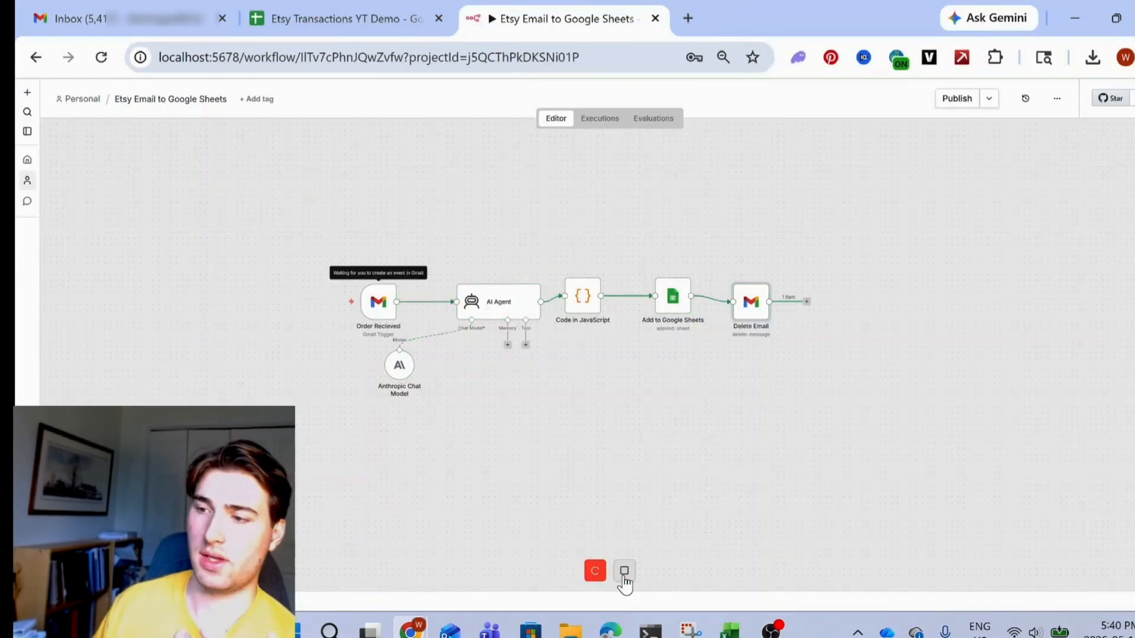
{"action": "left_click", "coordinate": [159, 17]}
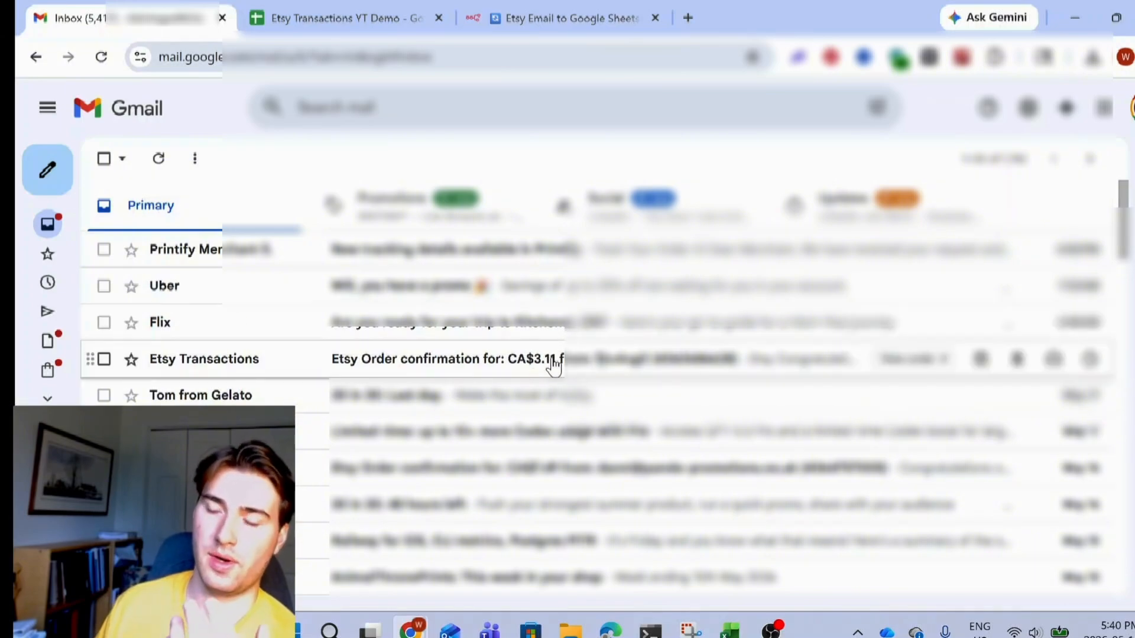
{"action": "left_click", "coordinate": [503, 8]}
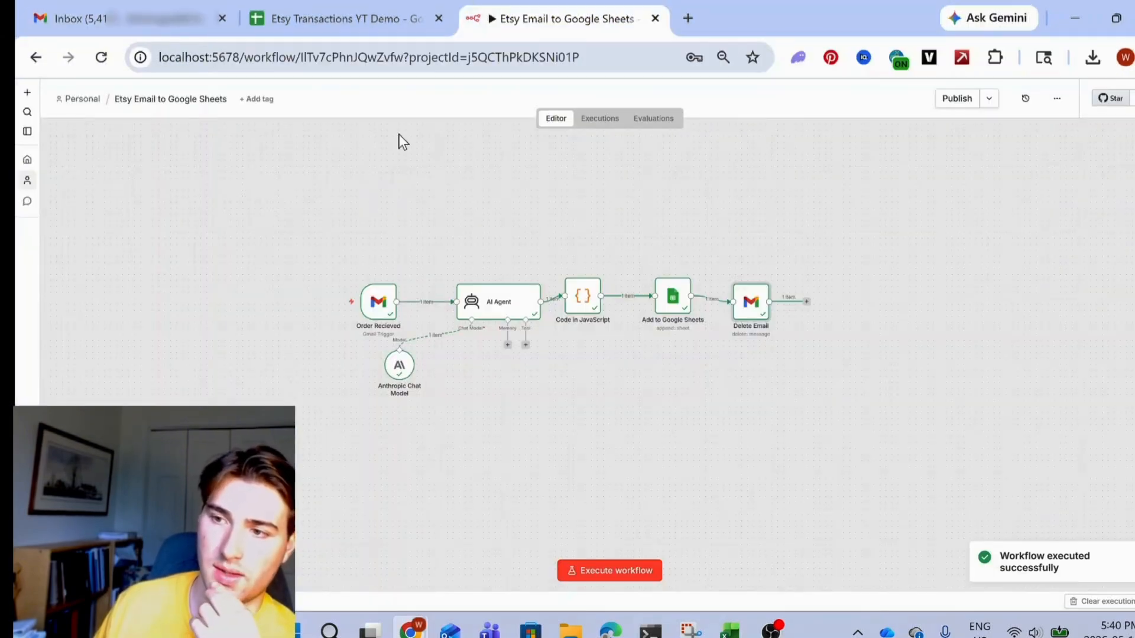
Check the Gmail inbox for the processed Etsy email and the spreadsheet's last rows for the newly logged order.
{"action": "left_click", "coordinate": [71, 18]}
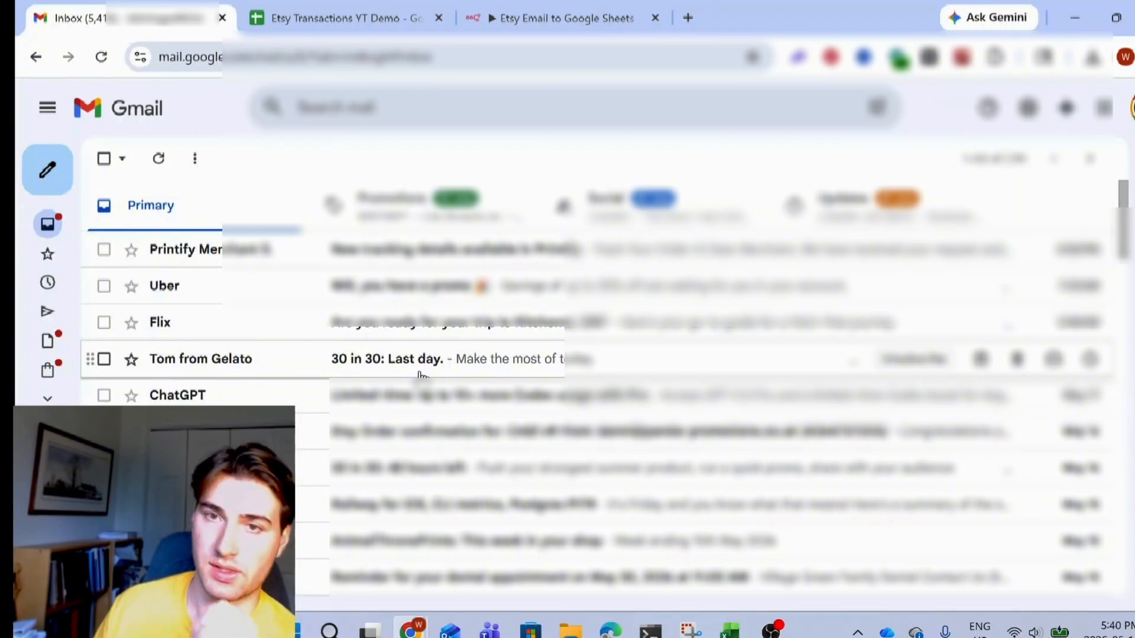
{"action": "left_click", "coordinate": [355, 18]}
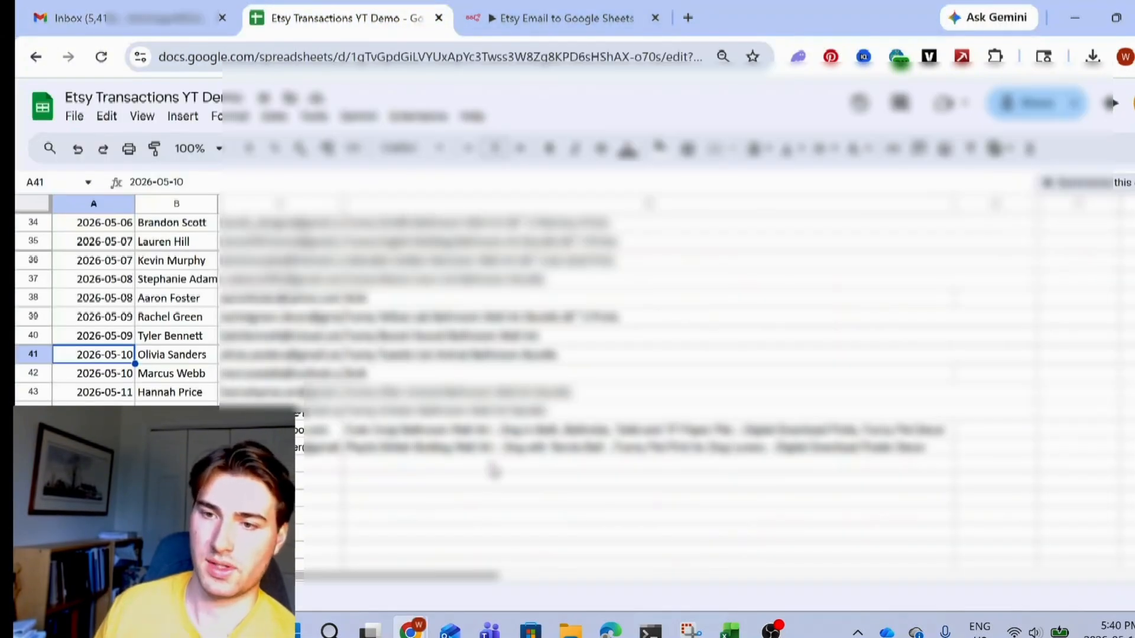